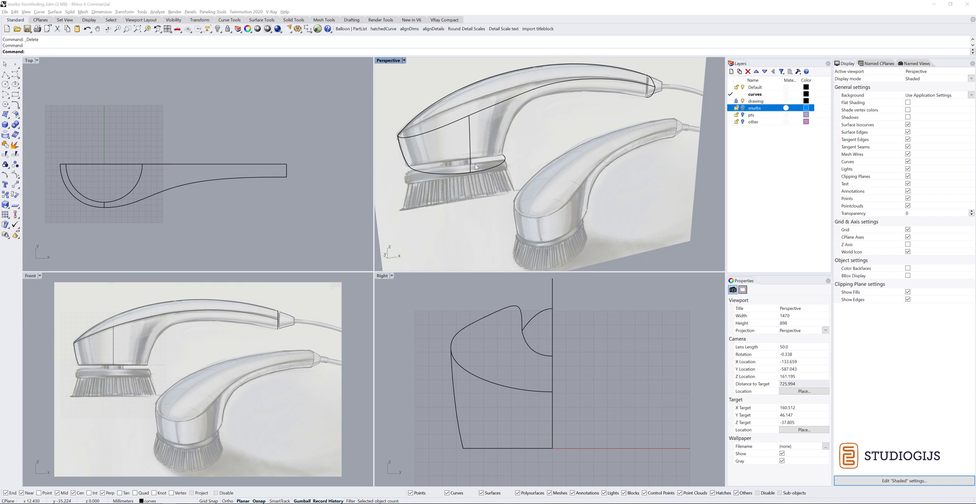
- Display the control points of all the model's curves to examine their structure
left_click_drag(38, 142, 325, 223)
key("F10")
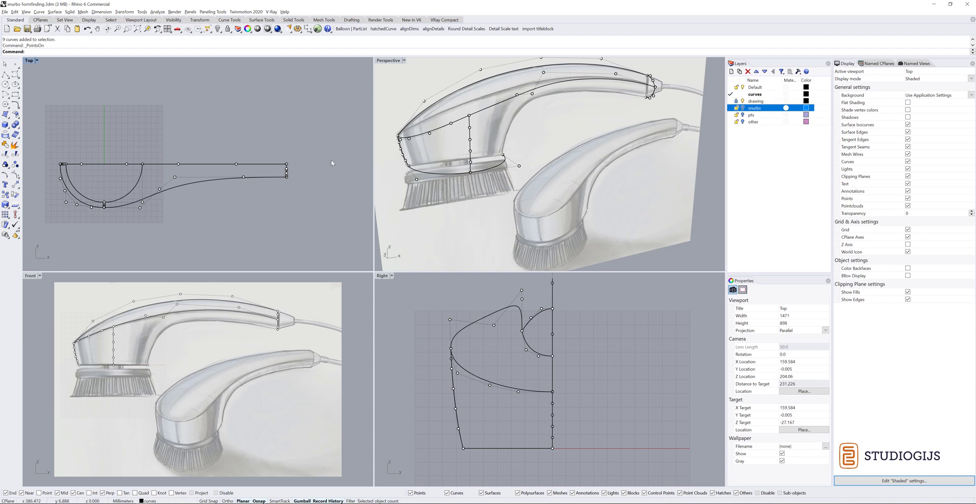
key("Escape")
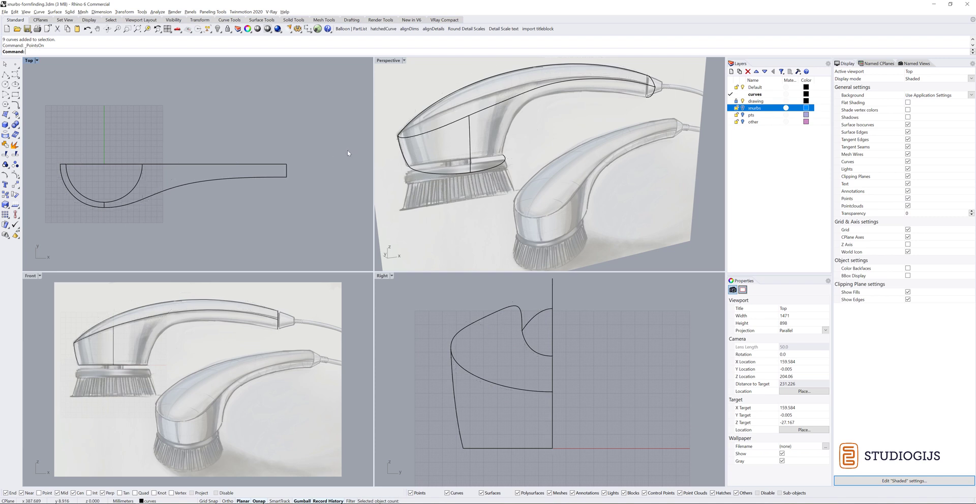
- Turn on the xnurbs layer and hide the drawing layer
left_click(743, 108)
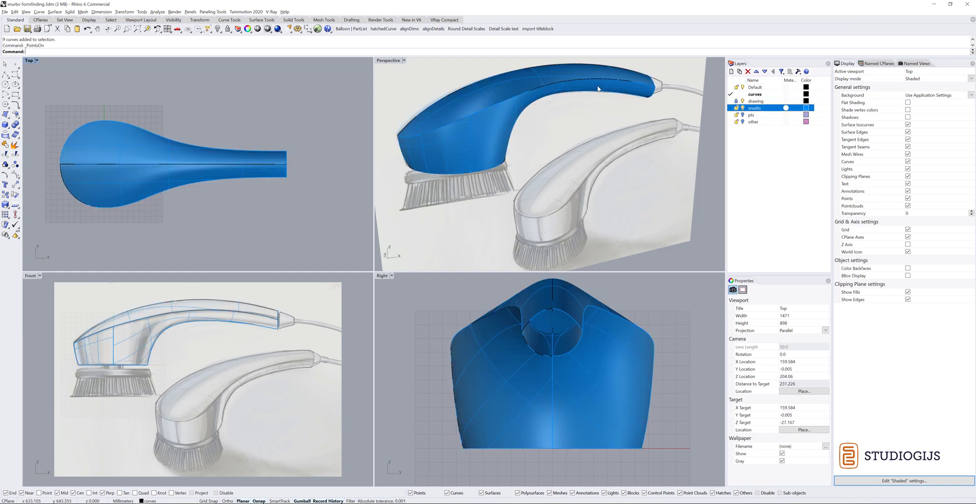
left_click(743, 101)
right_click_drag(534, 124, 595, 185)
- Run an EMap environment map analysis on all surfaces of the brush handle
key("ctrl+a")
type("E")
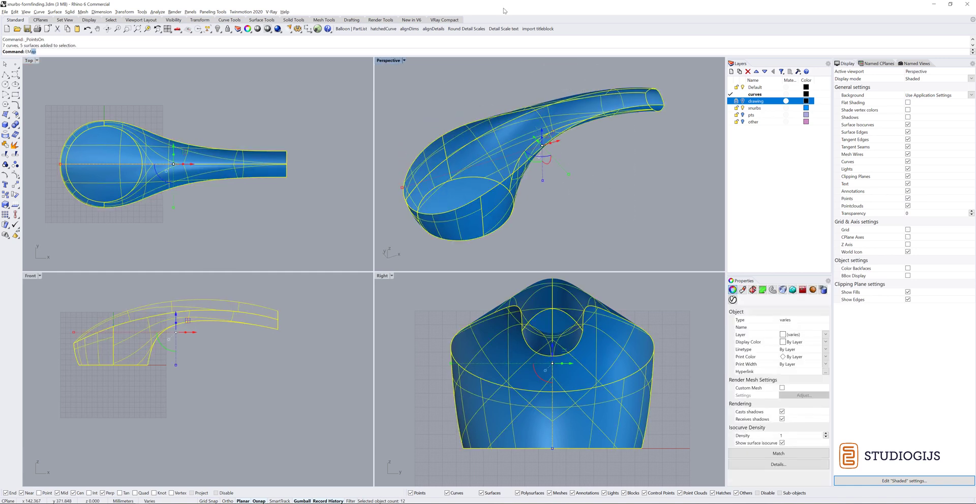
key("Return")
right_click_drag(613, 155, 584, 155)
left_click_drag(598, 184, 448, 24)
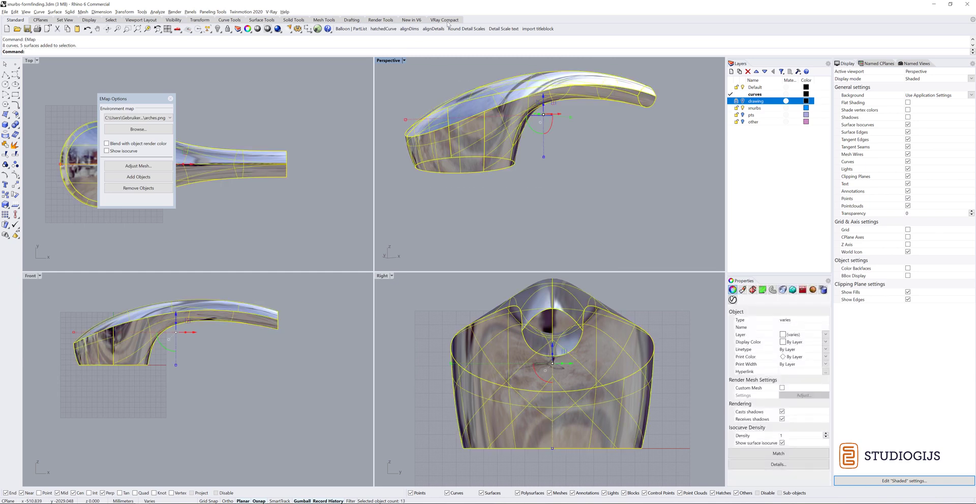
- Run a Zebra analysis on the handle surfaces and examine the stripe flow between them
type("zebra")
key("Return")
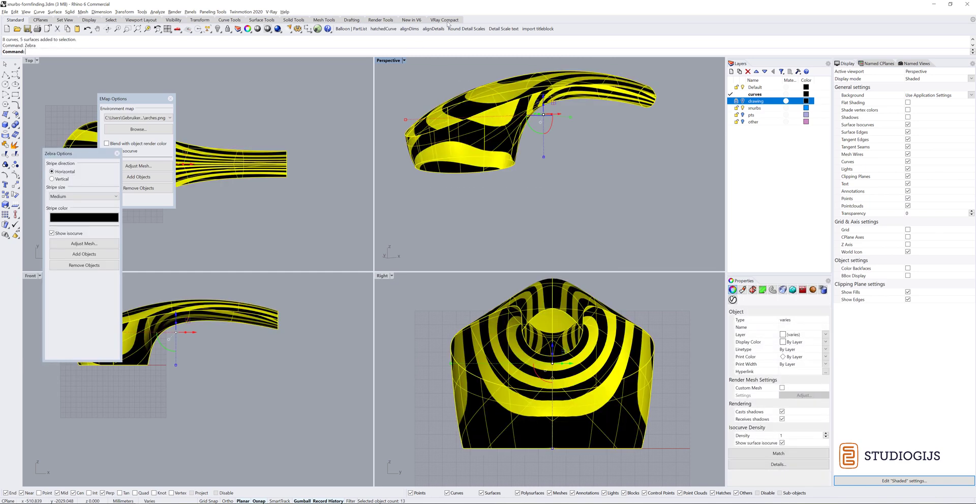
right_click_drag(539, 117, 569, 128)
left_click(633, 136)
right_click_drag(633, 136, 557, 144)
scroll(557, 145, "up", 3)
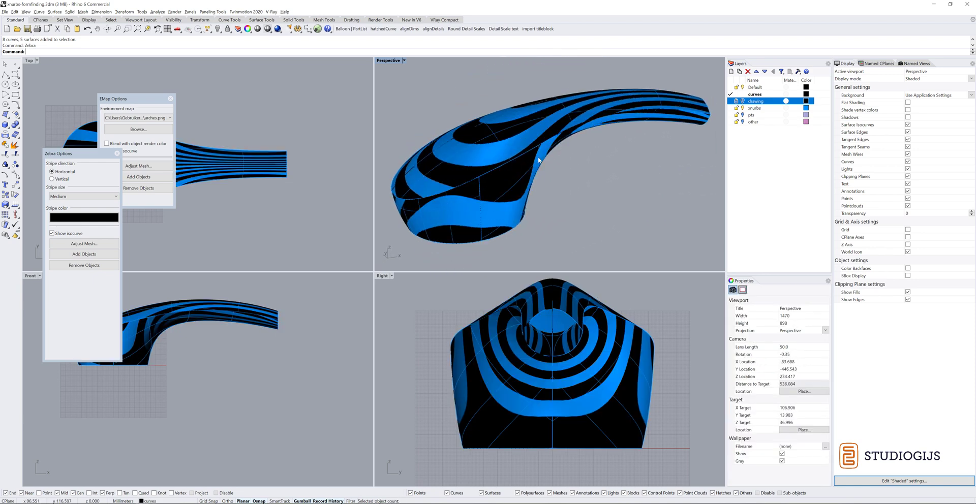
- Delete all the handle surfaces, leaving only the curves
left_click(499, 196)
left_click(463, 207, "shift")
left_click(465, 169, "shift")
right_click_drag(466, 168, 585, 136)
left_click(569, 164, "shift")
scroll(586, 136, "up", 3)
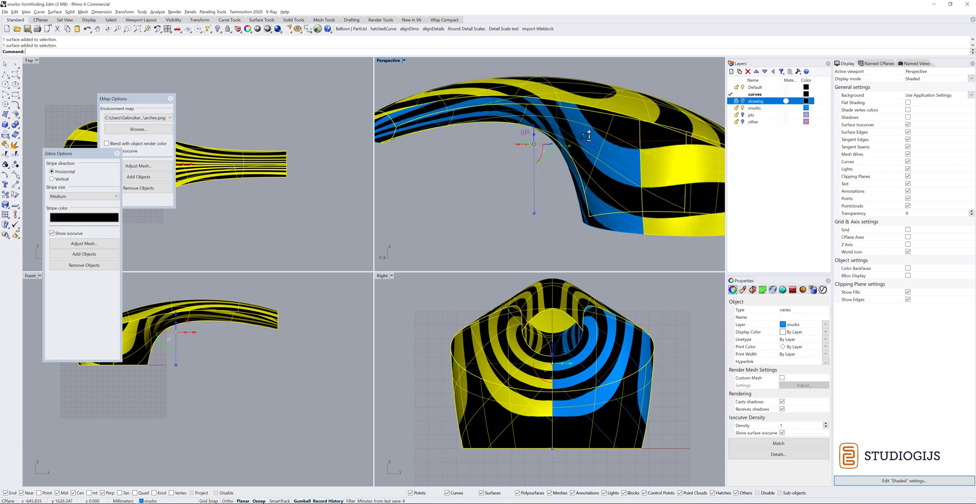
left_click(588, 137, "shift")
key("Delete")
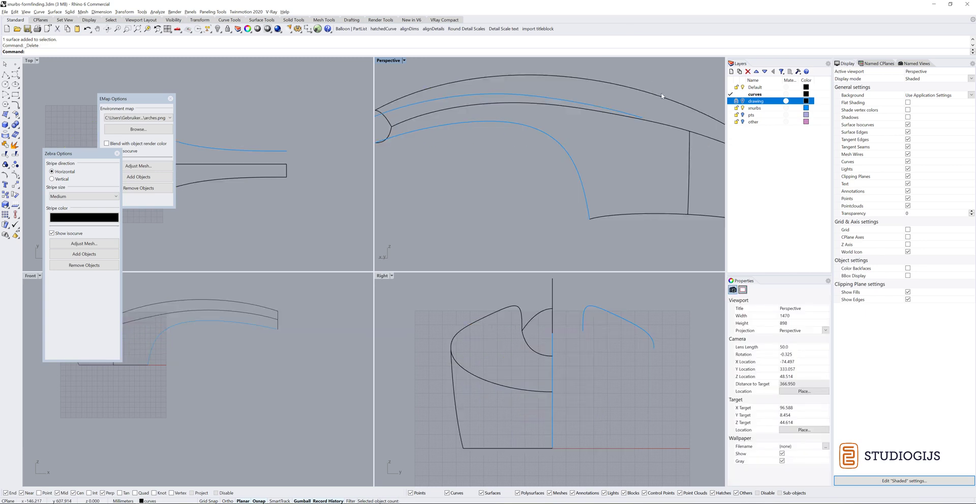
- Delete the leftover upper side curve on the xnurbs layer, on the mirrored half of the handle
right_click_drag(662, 96, 582, 121)
scroll(591, 119, "down", 5)
left_click(582, 122)
left_click(671, 91, "shift")
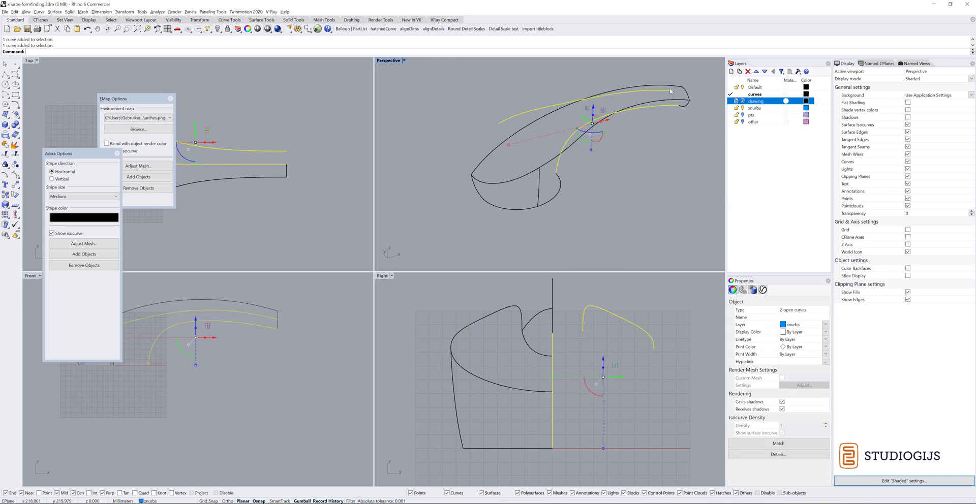
key("Escape")
left_click(518, 120)
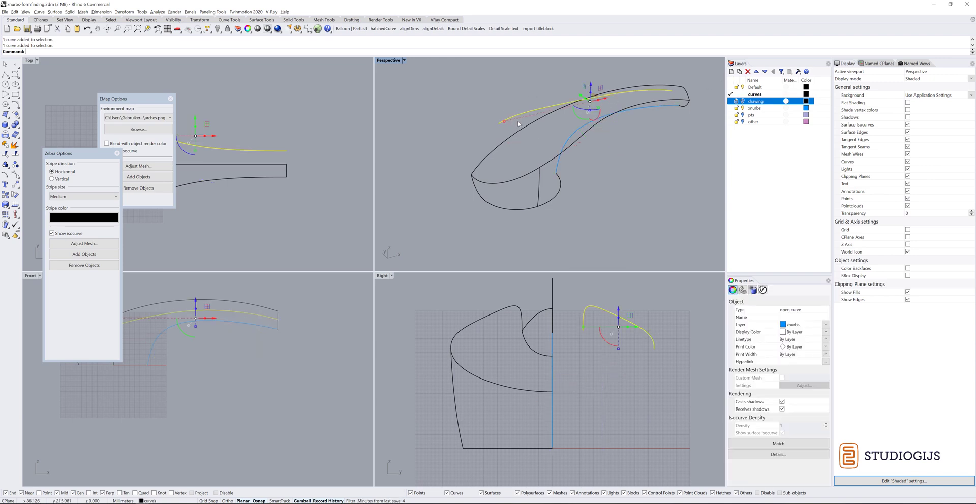
key("Delete")
- Move the underside centre curve of the handle to the curves layer
left_click(582, 128)
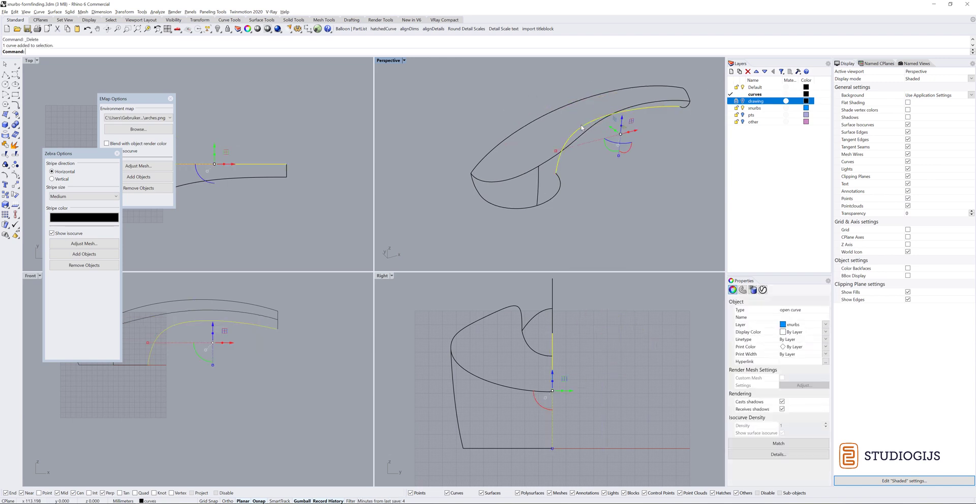
right_click(754, 95)
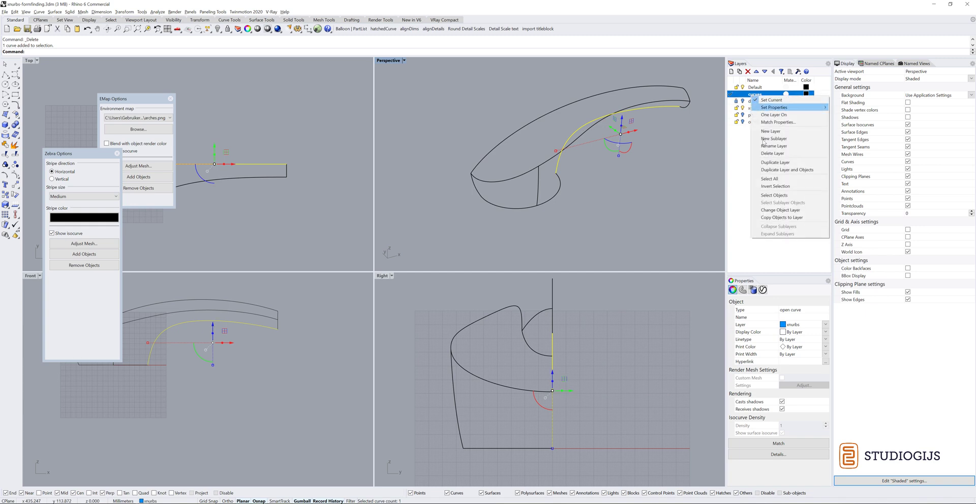
left_click(781, 210)
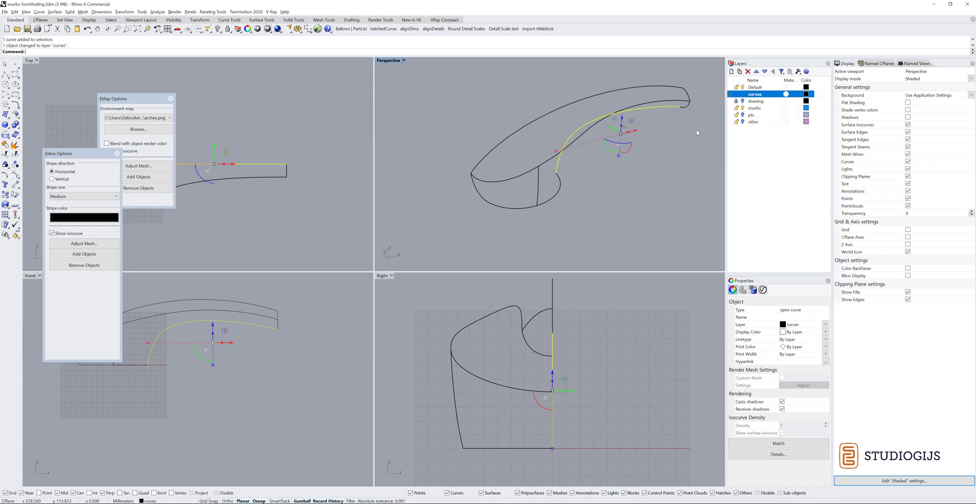
left_click(694, 135)
- Highlight the four curves that bound the lower front side panel of the brush head
right_click_drag(693, 135, 437, 230)
left_click_drag(437, 230, 546, 142)
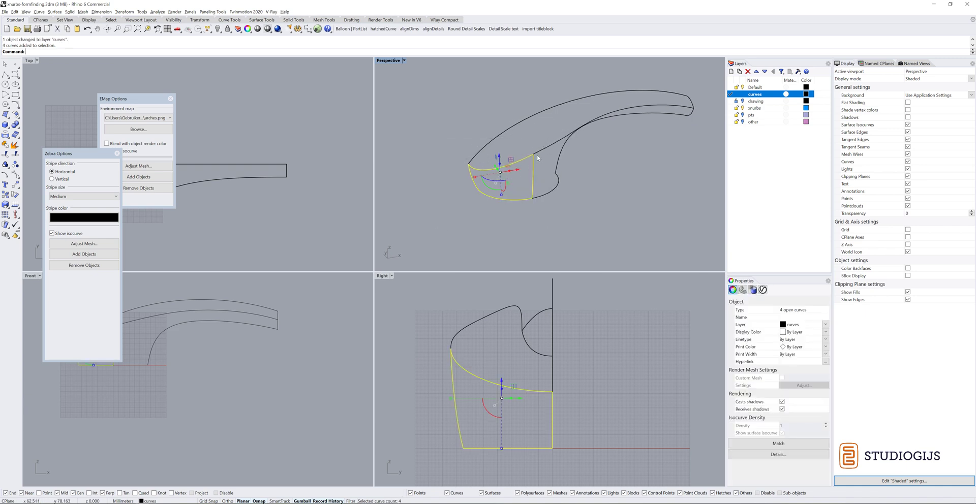
scroll(508, 160, "up", 3)
left_click(443, 184)
- Extrude the front centre curve of the brush head to one side only, away from the curve network, as a tangency reference
left_click_drag(426, 146, 467, 217)
type("ee")
key("Return")
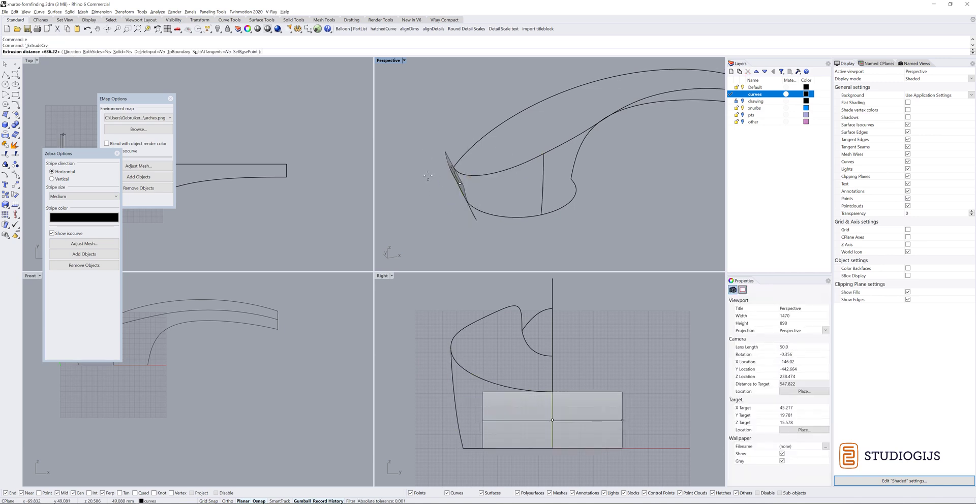
type("b")
key("Return")
left_click(427, 176)
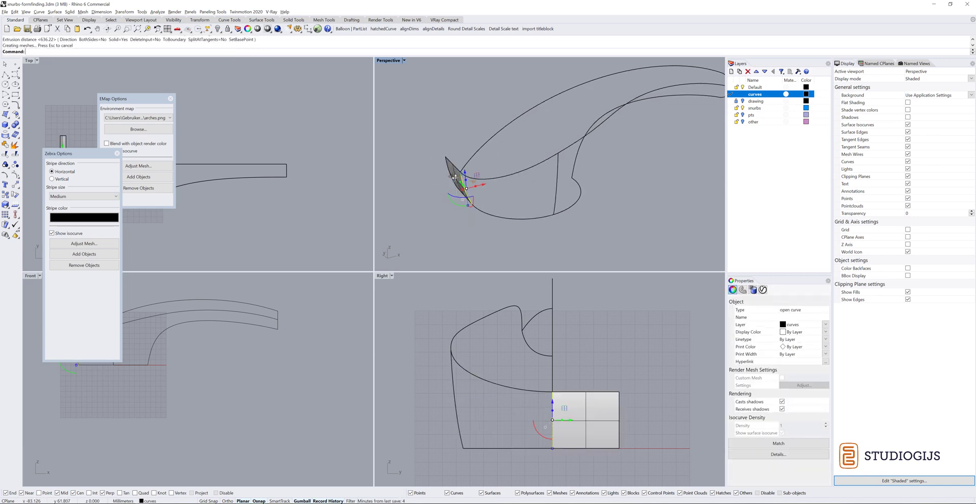
right_click_drag(430, 175, 484, 174)
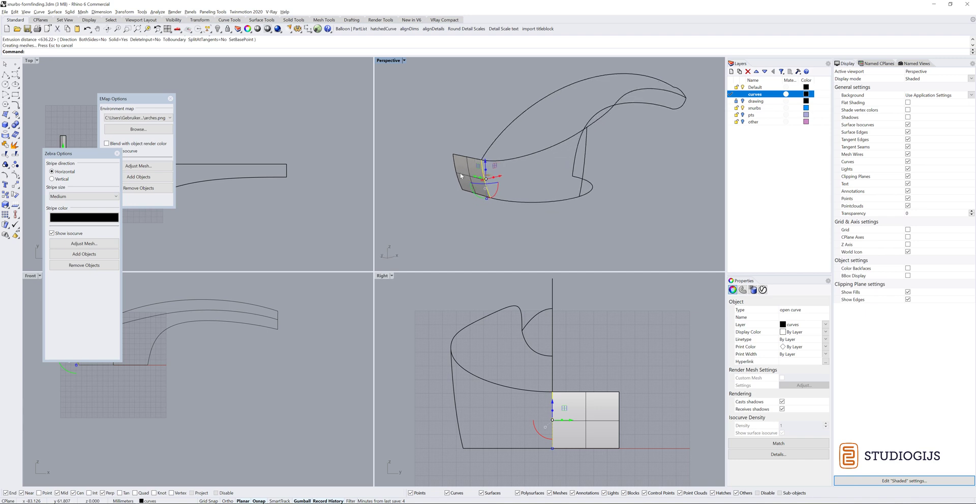
left_click(476, 132)
right_click_drag(547, 159, 499, 171)
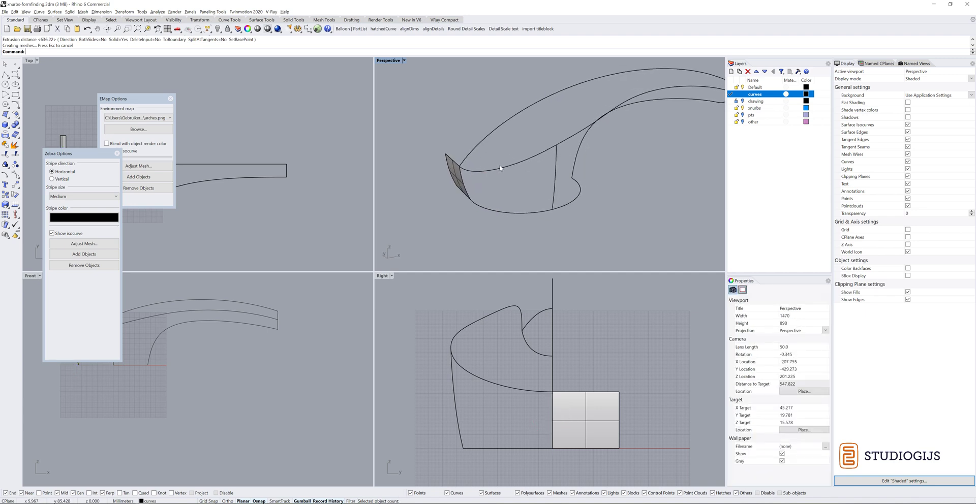
- Start an XNurbs surface and lower the G1 precision to its minimum
type("XNurbs")
key("Return")
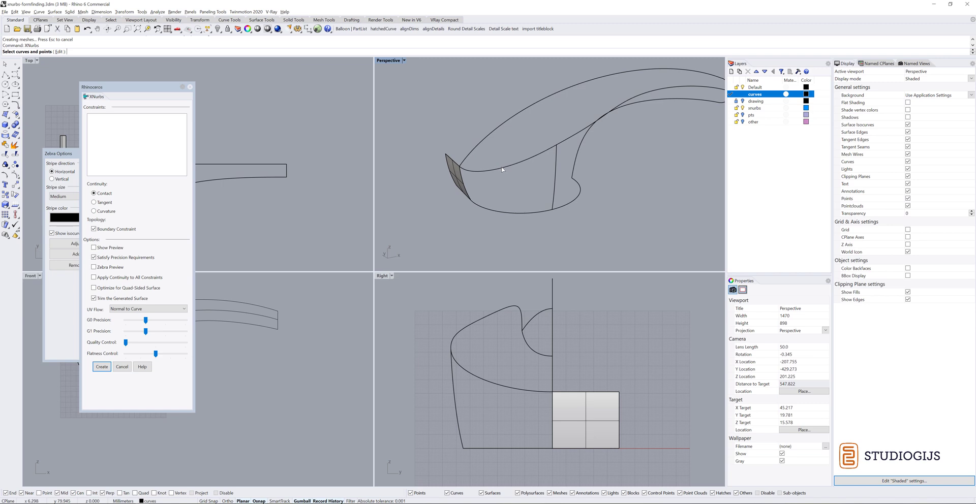
left_click_drag(147, 331, 126, 332)
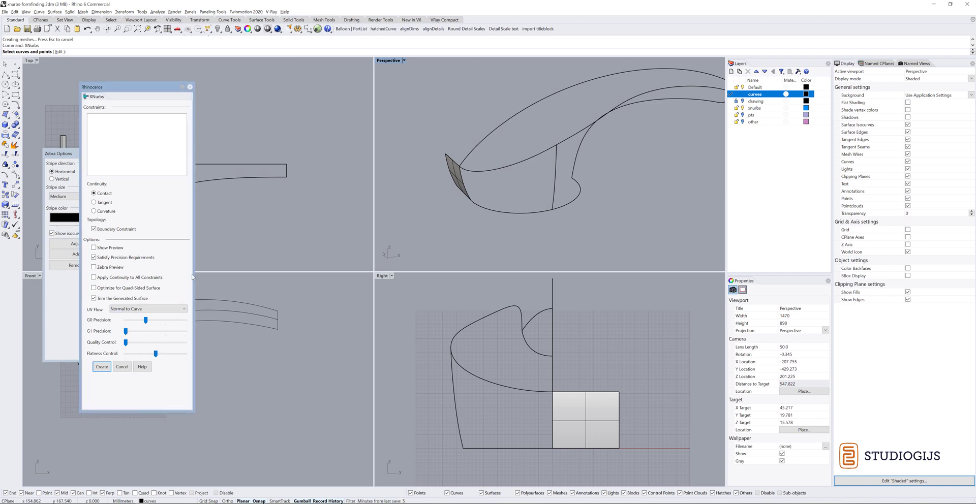
- Add the side panel's upper, vertical and lower curves plus the extruded surface's edge as boundary constraints
left_click(475, 169)
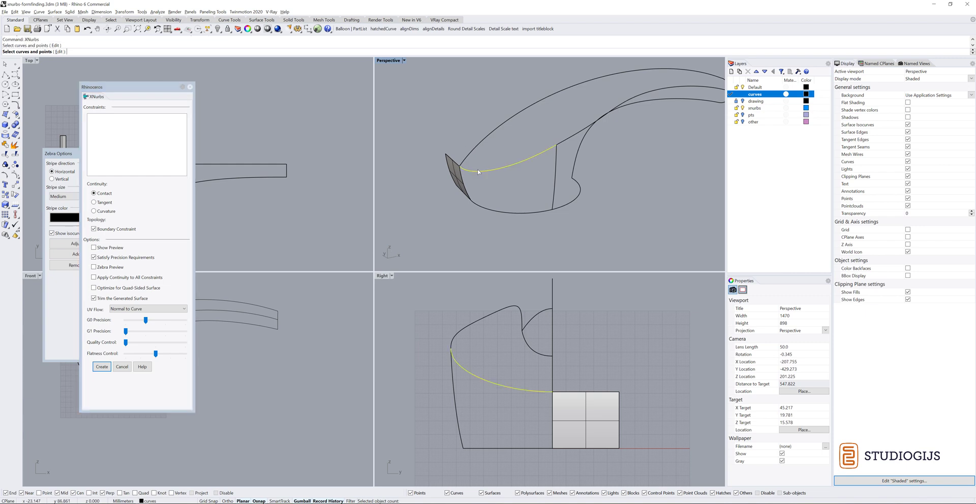
left_click(556, 163)
left_click(534, 211)
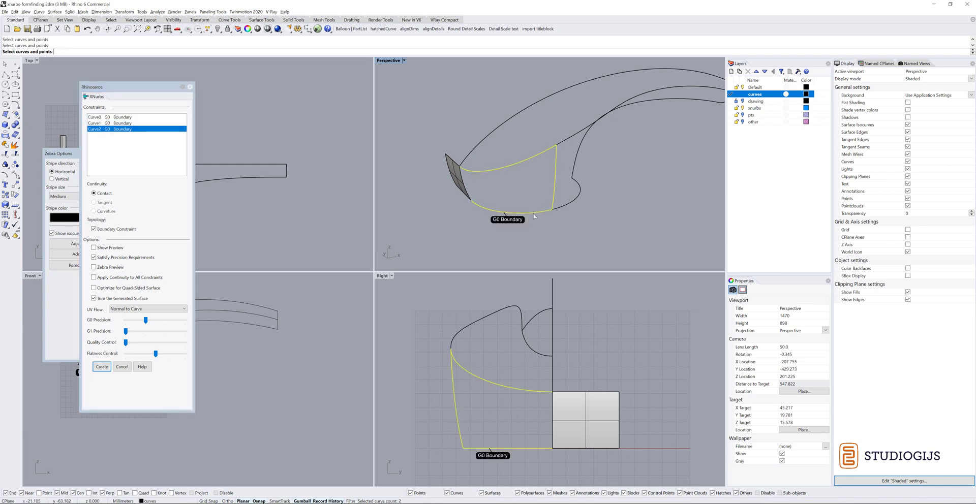
left_click(467, 191)
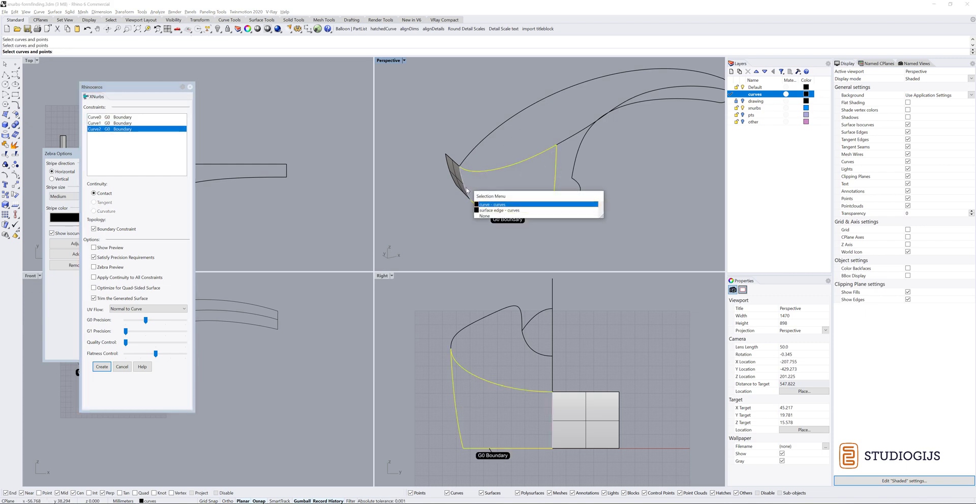
left_click(488, 206)
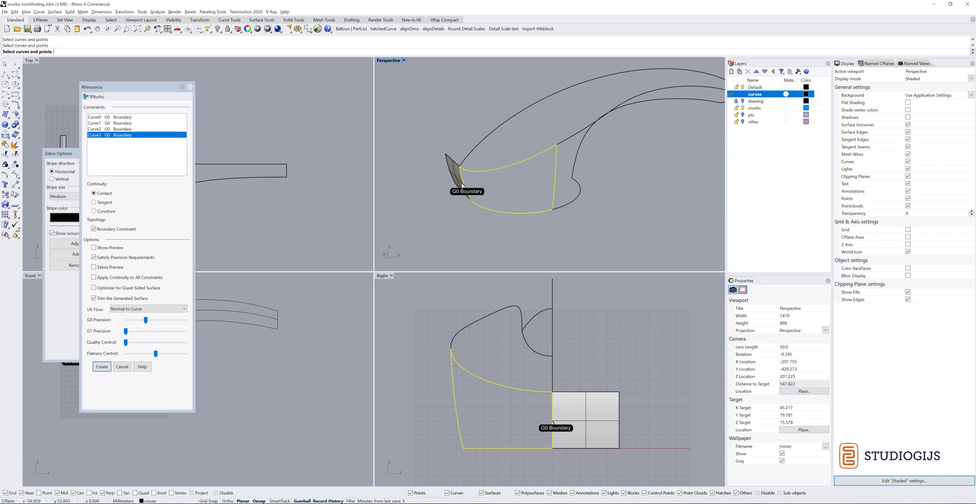
- Make the extruded surface's edge constraint tangent, and enable the surface preview and zebra preview
left_click(101, 204)
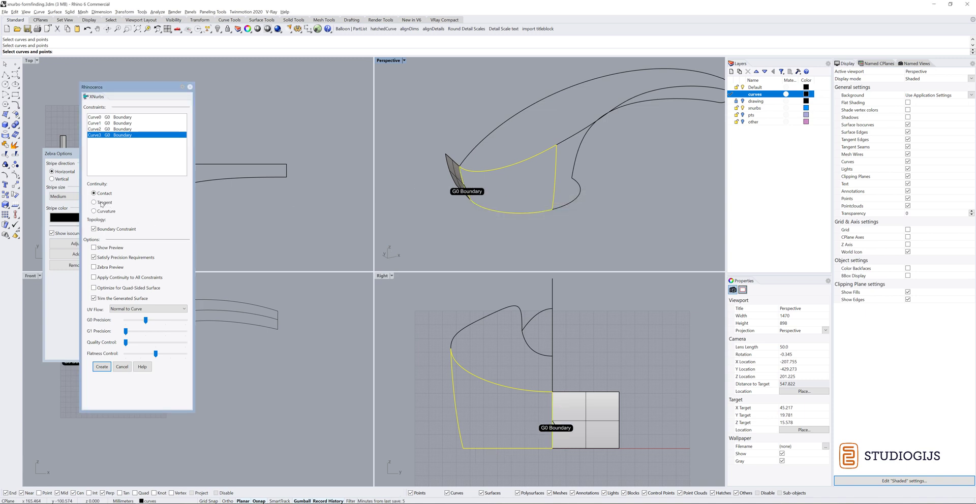
left_click(94, 248)
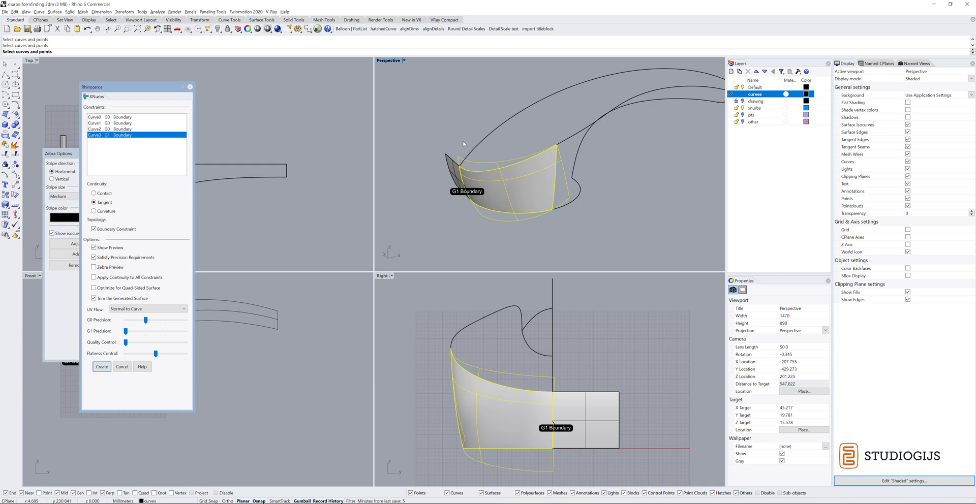
right_click_drag(507, 171, 514, 143)
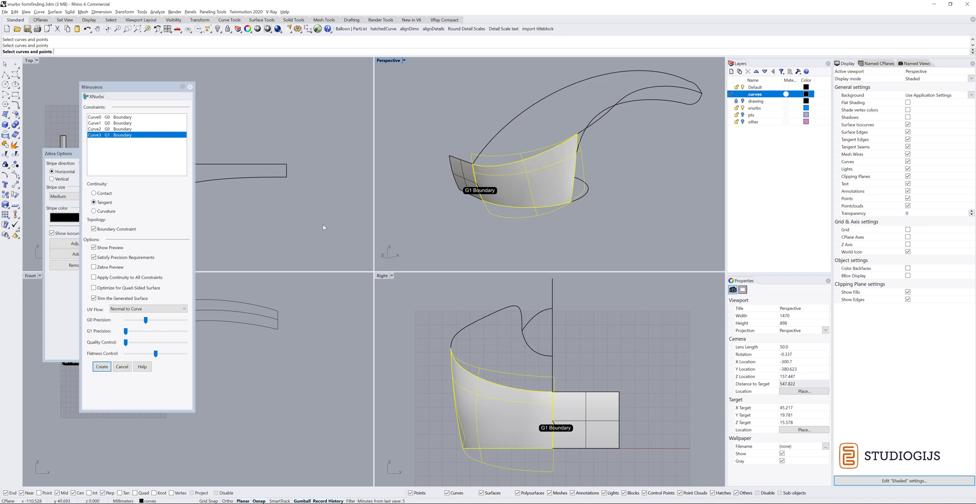
left_click(109, 269)
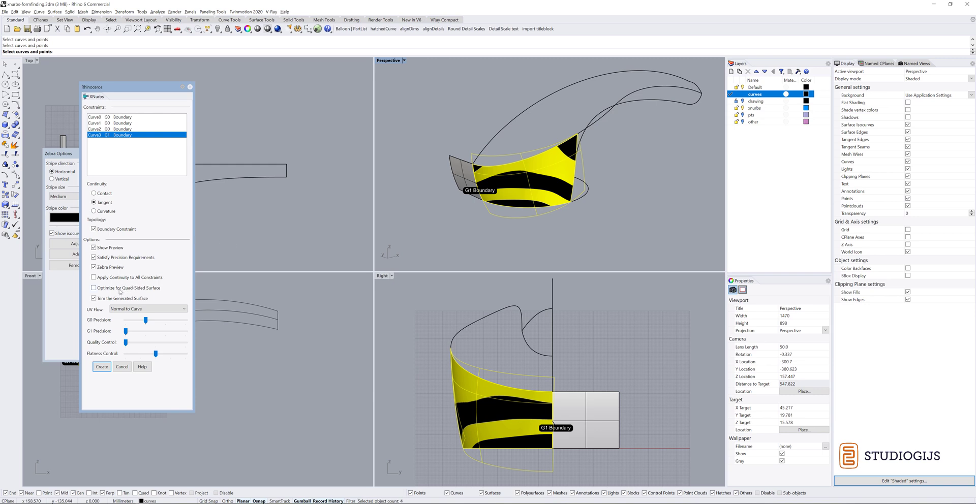
- Optimize the surface for a quad-sided shape and raise its flatness control to the maximum, comparing the zebra stripes
left_click(120, 289)
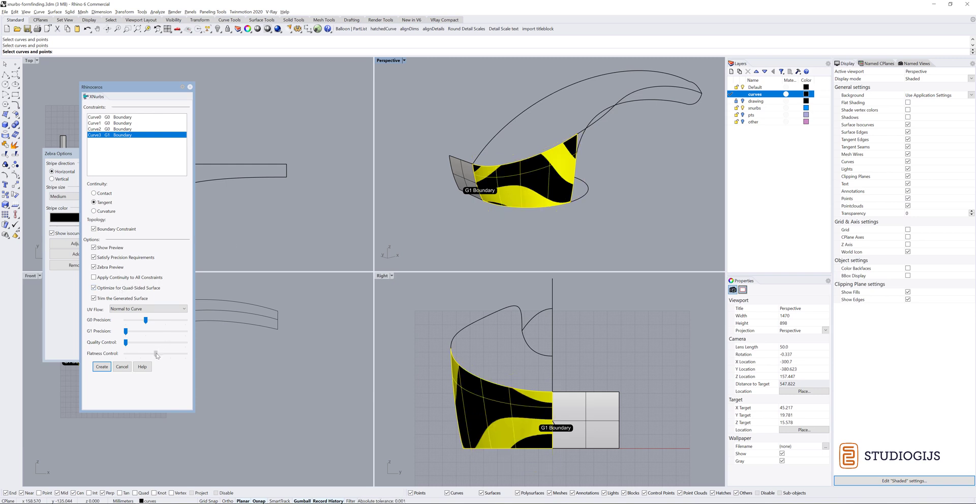
left_click_drag(157, 355, 127, 359)
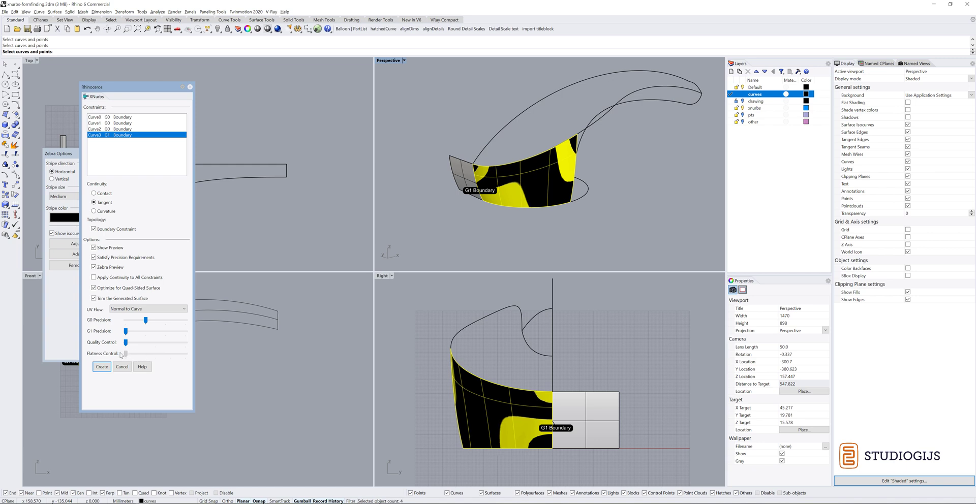
scroll(470, 188, "up", 5)
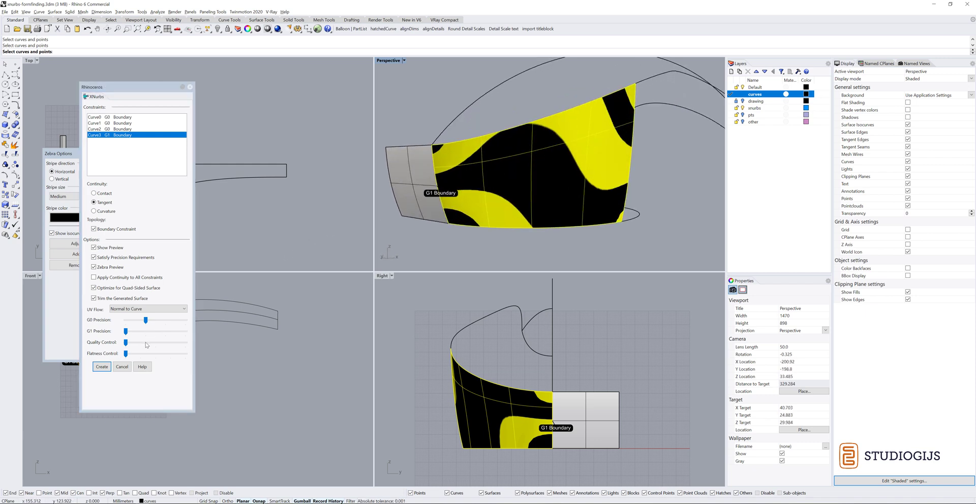
left_click_drag(123, 357, 187, 358)
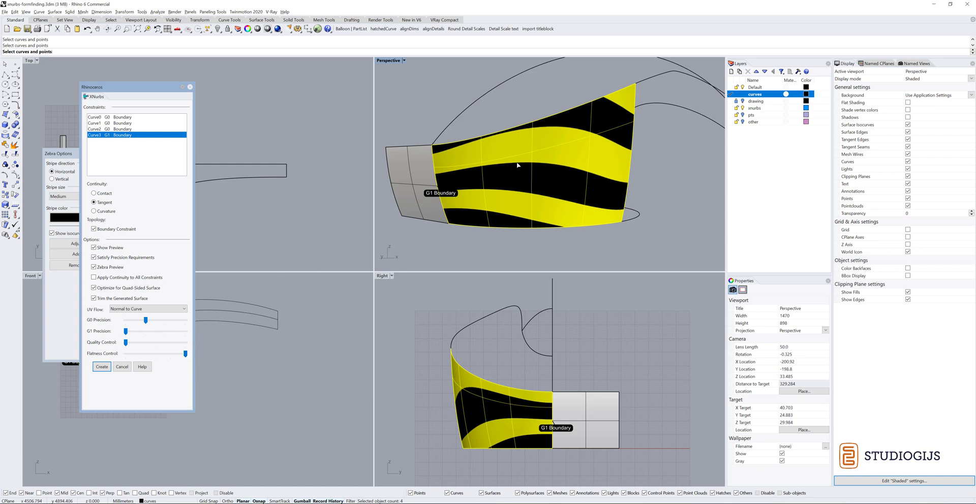
right_click_drag(534, 169, 542, 156)
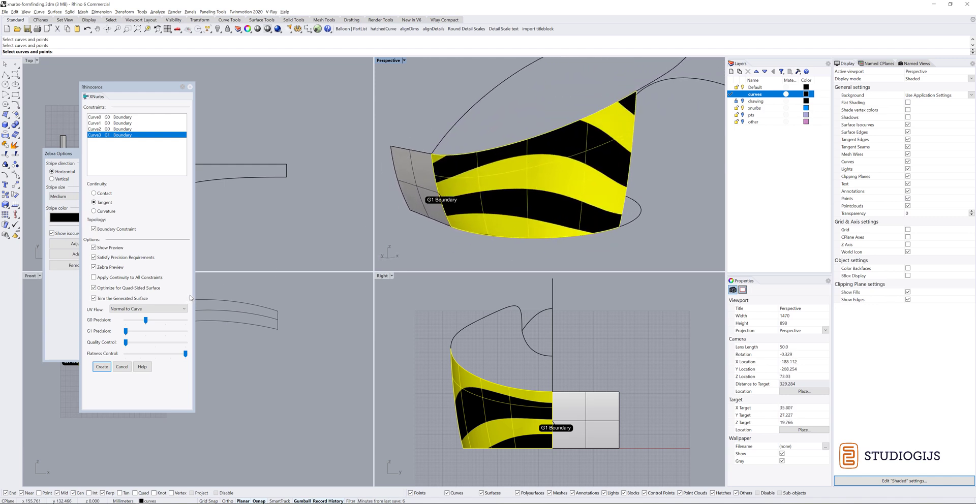
mouse_move(147, 322)
left_mouse_down()
mouse_move(129, 323)
mouse_move(144, 327)
left_mouse_up()
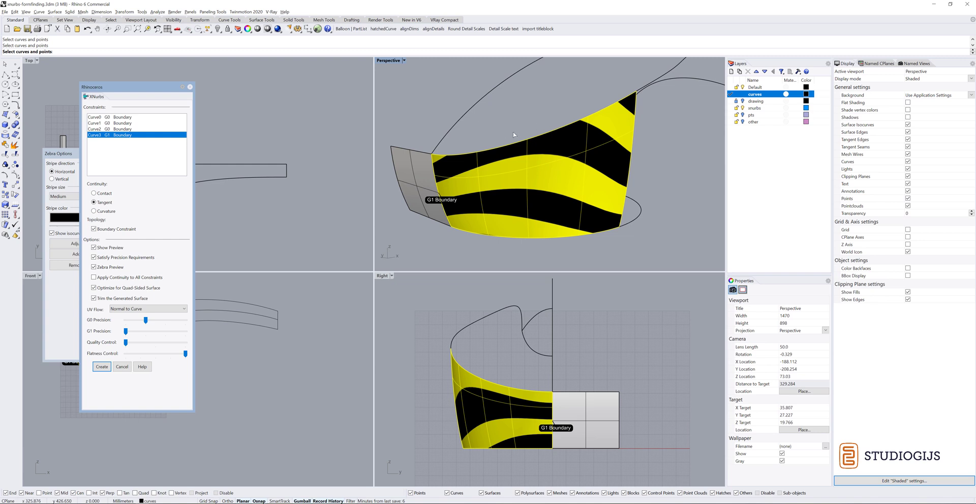
- Inspect the zebra preview around the side panel and create the XNurbs surface from its four boundary constraints
mouse_move(524, 129)
right_mouse_down()
mouse_move(534, 132)
mouse_move(517, 142)
right_mouse_up()
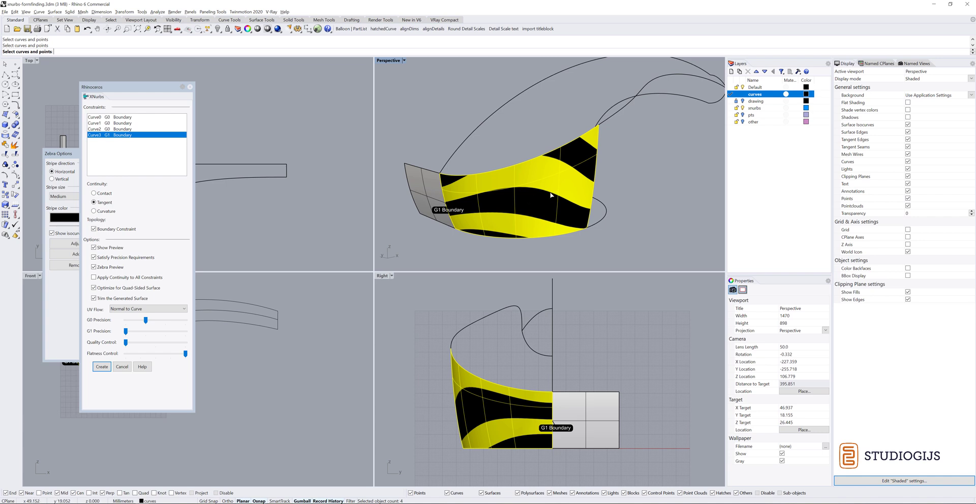
right_click_drag(551, 195, 531, 205)
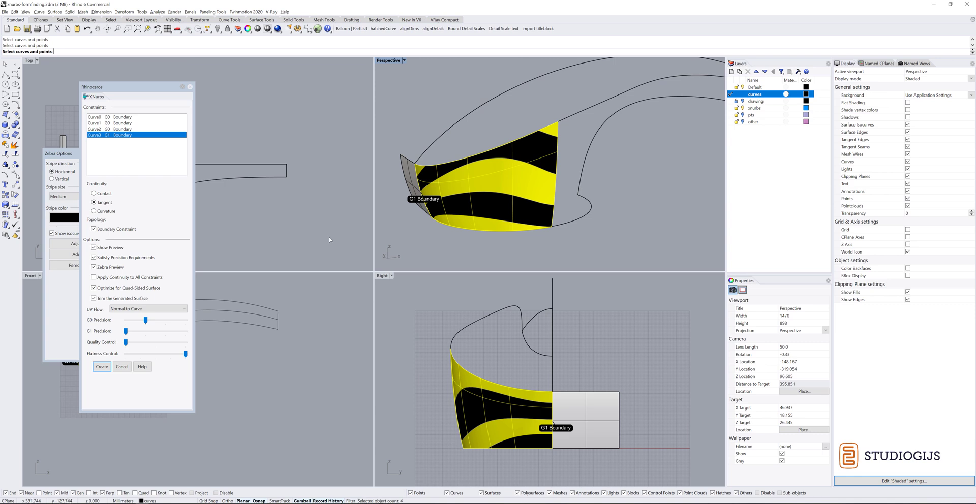
left_click(101, 366)
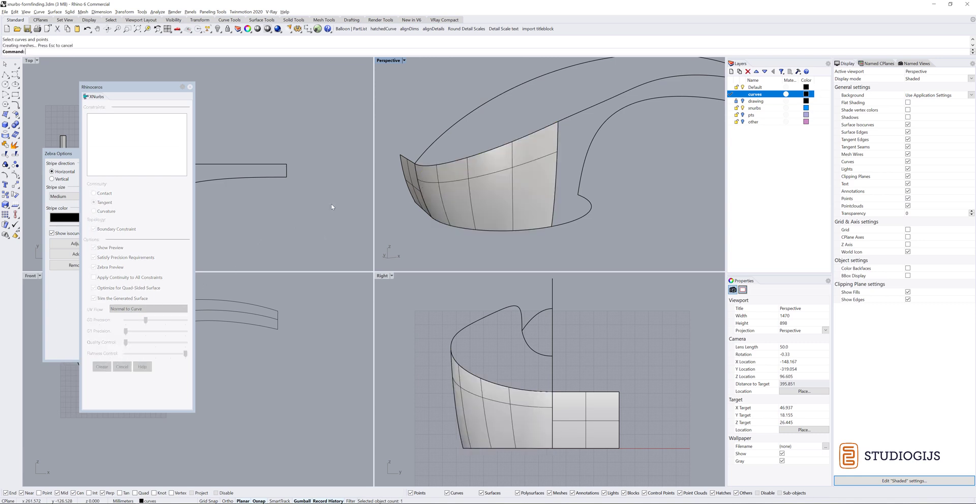
- Extrude the handle's lower curve outward from the centre plane as a helper surface for continuity
right_click_drag(614, 147, 535, 157)
scroll(553, 155, "down", 4)
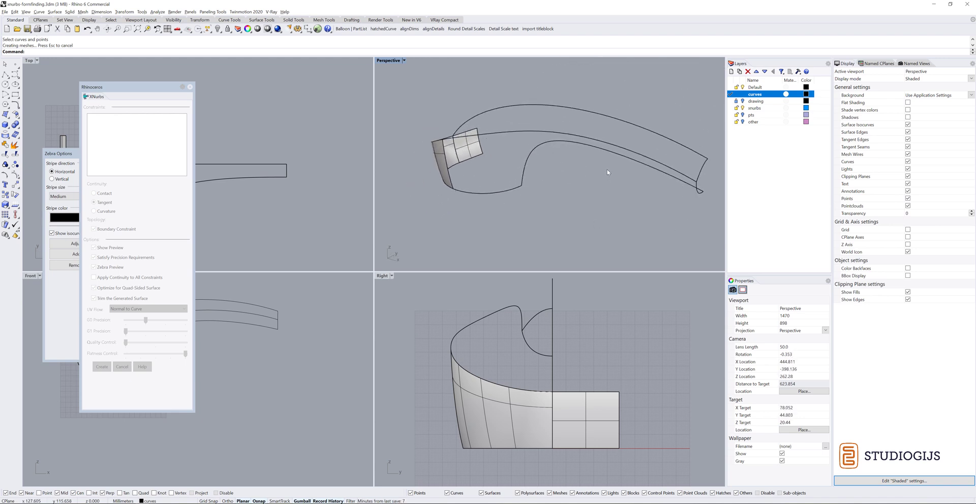
right_click_drag(608, 172, 625, 140)
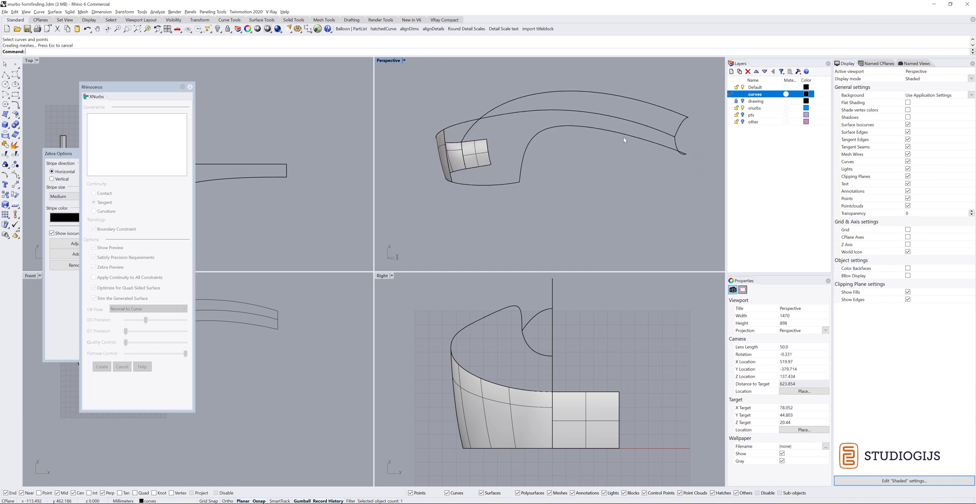
type("e")
key("Return")
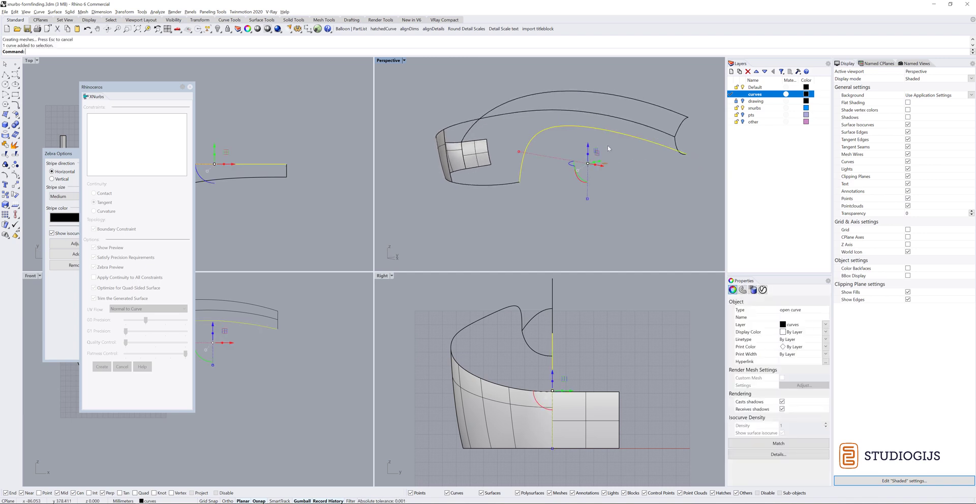
left_click(614, 149)
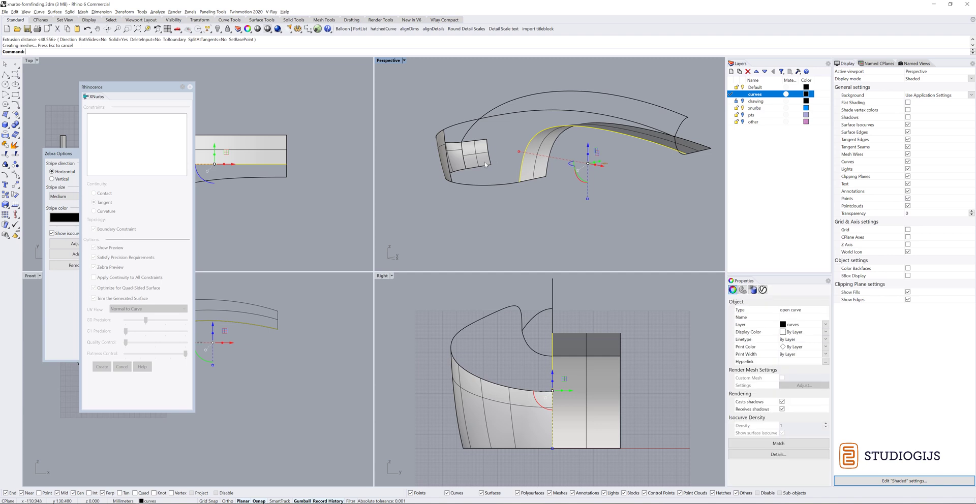
- Move the new side panel surface to the xnurbs layer and make that layer current
mouse_move(481, 148)
right_mouse_down()
mouse_move(483, 174)
mouse_move(502, 187)
mouse_move(557, 192)
right_mouse_up()
left_click(591, 188)
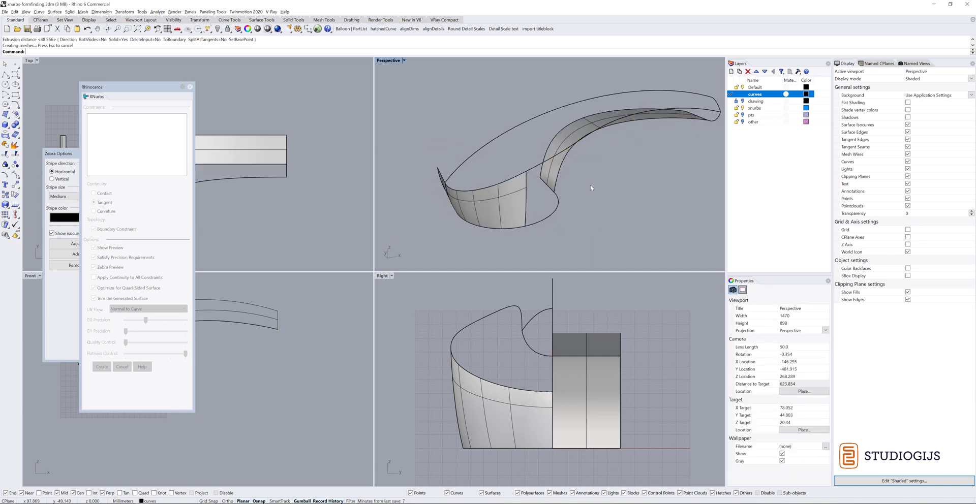
left_click(506, 206)
right_click(754, 108)
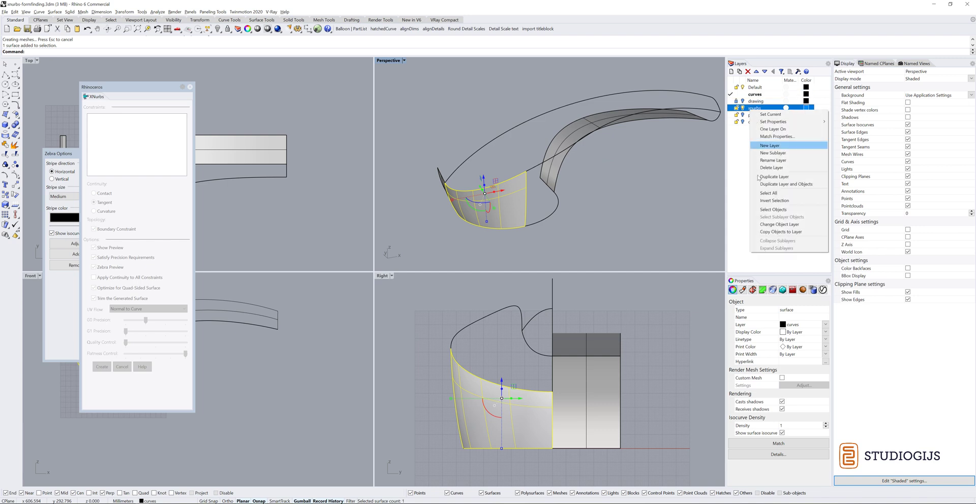
left_click(767, 225)
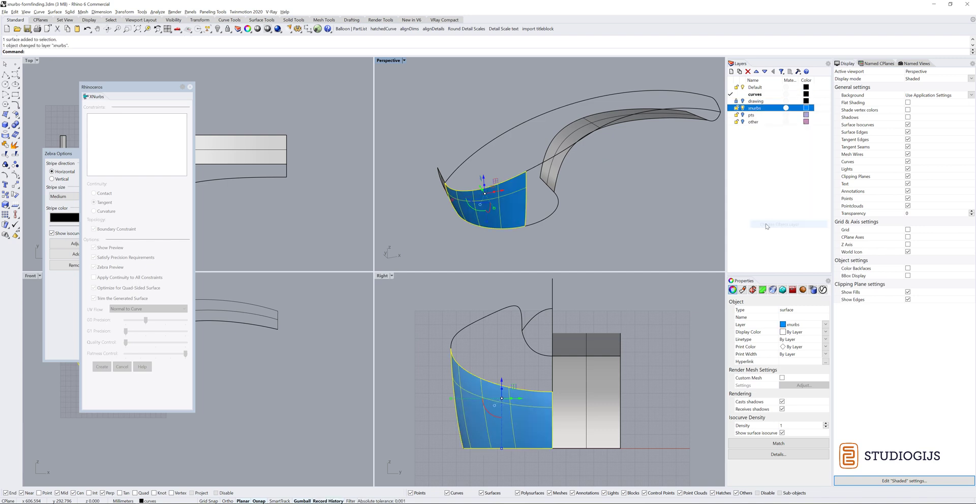
left_click(731, 109)
- Start another XNurbs surface and enable its surface preview
right_click_drag(627, 186, 551, 201)
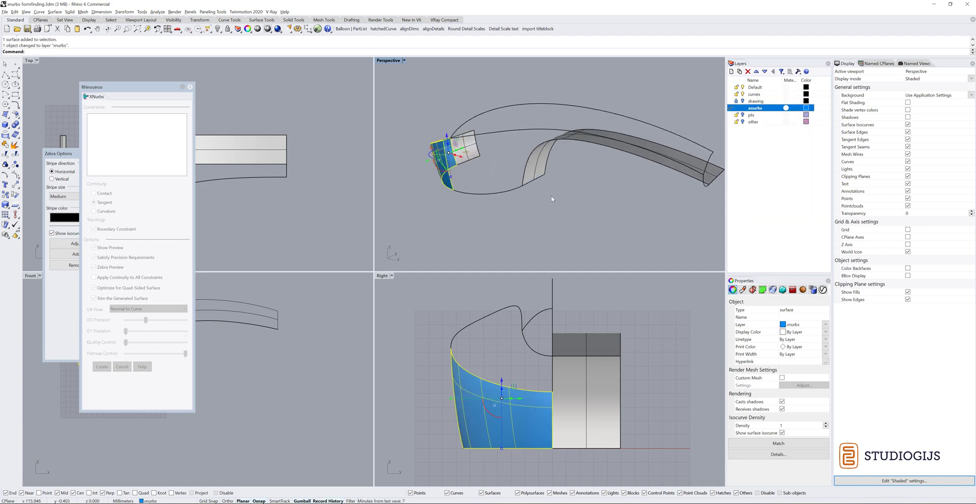
left_click(525, 206)
type("xnurbs")
key("Return")
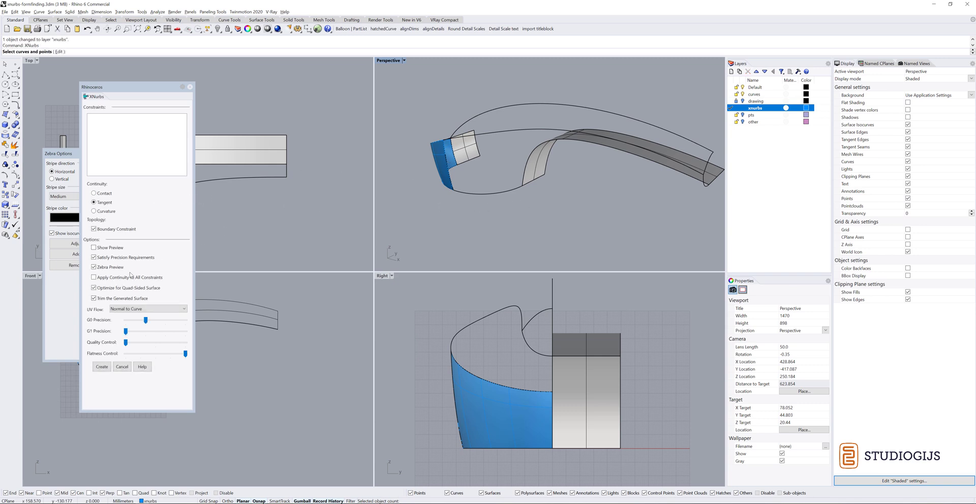
left_click(101, 249)
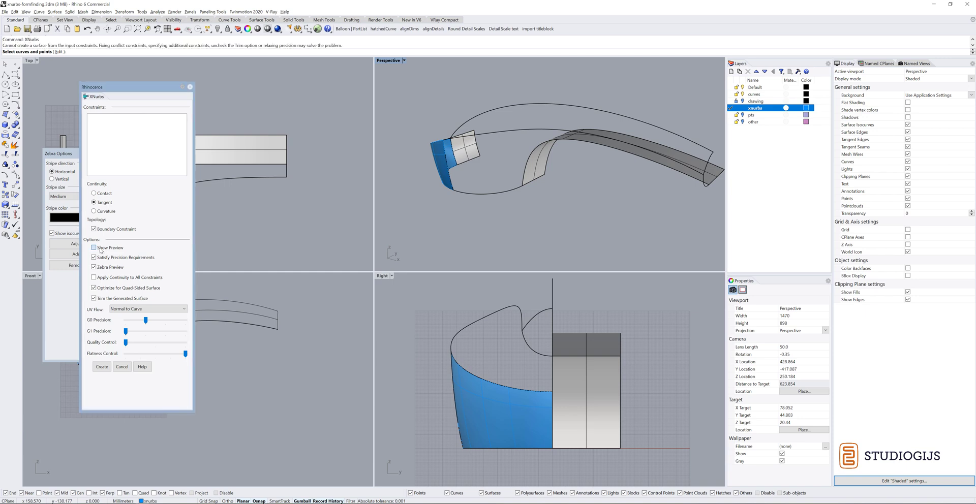
- Add the body's upper side curve, the handle's end curve and the head's lower curve as boundary constraints
right_click_drag(489, 156, 508, 120)
left_click(508, 120)
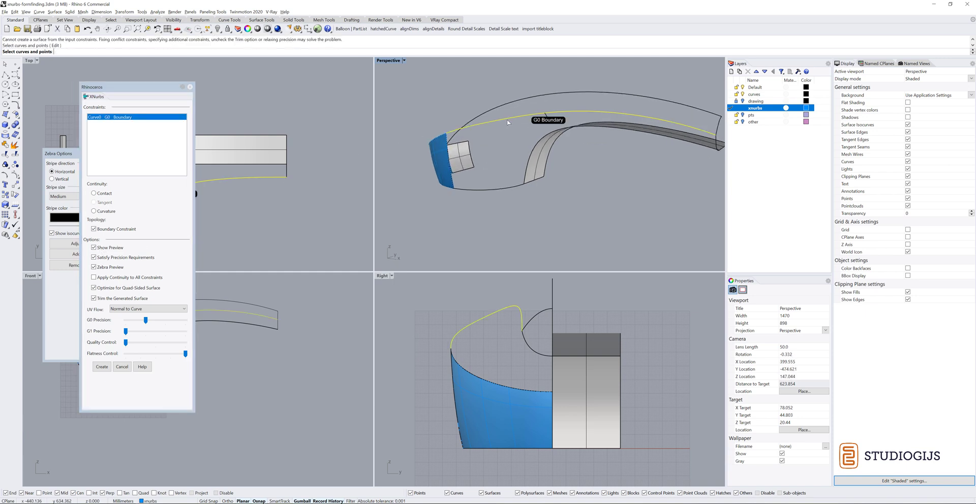
right_click_drag(709, 137, 677, 120, "shift")
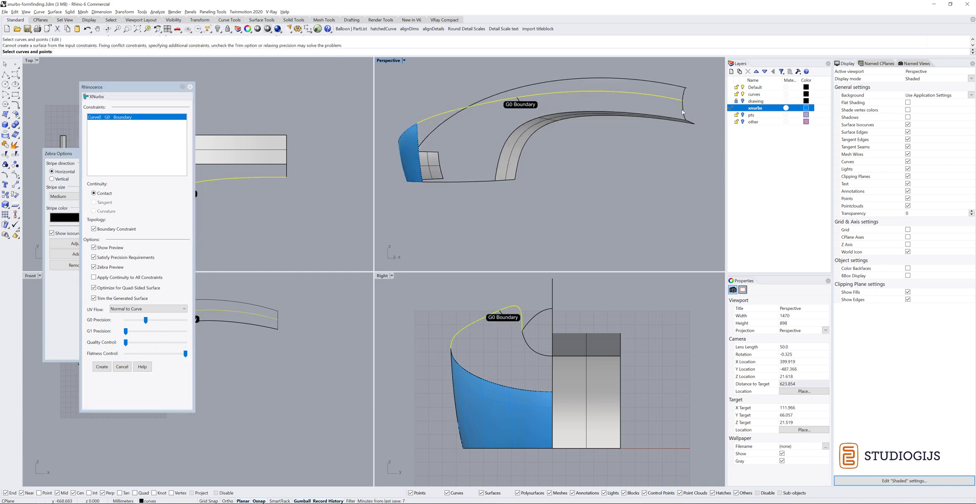
left_click(683, 111)
right_click_drag(549, 111, 562, 147)
left_click(485, 196)
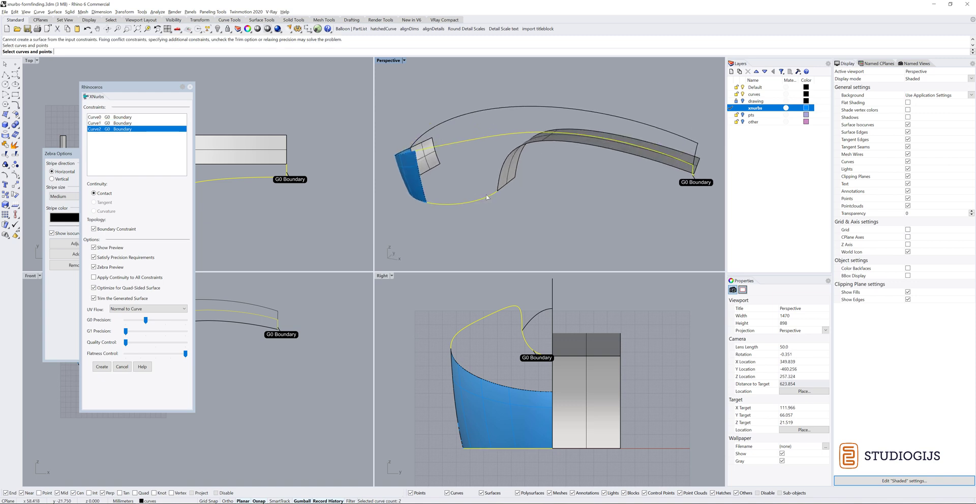
- Add the handle extrusion's surface edge and the blue side panel's surface edge as boundary constraints
left_click(499, 181)
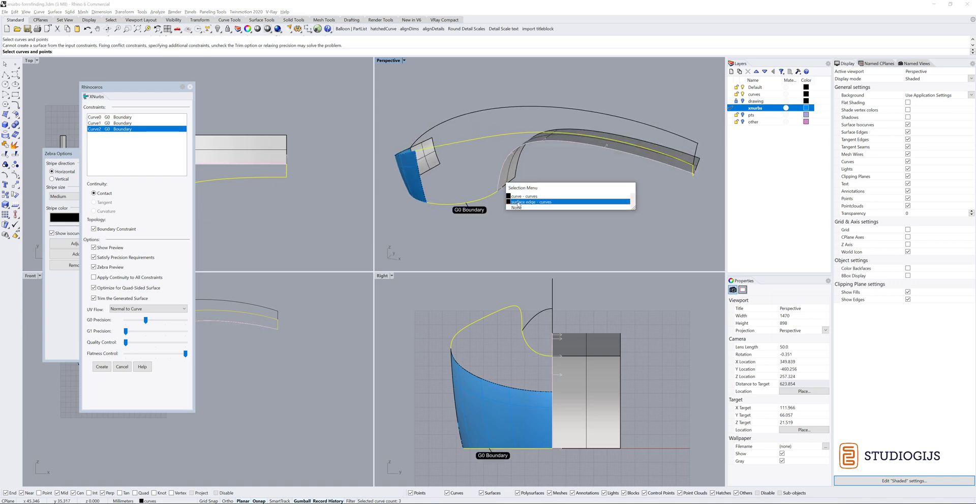
left_click(519, 201)
left_click(427, 196)
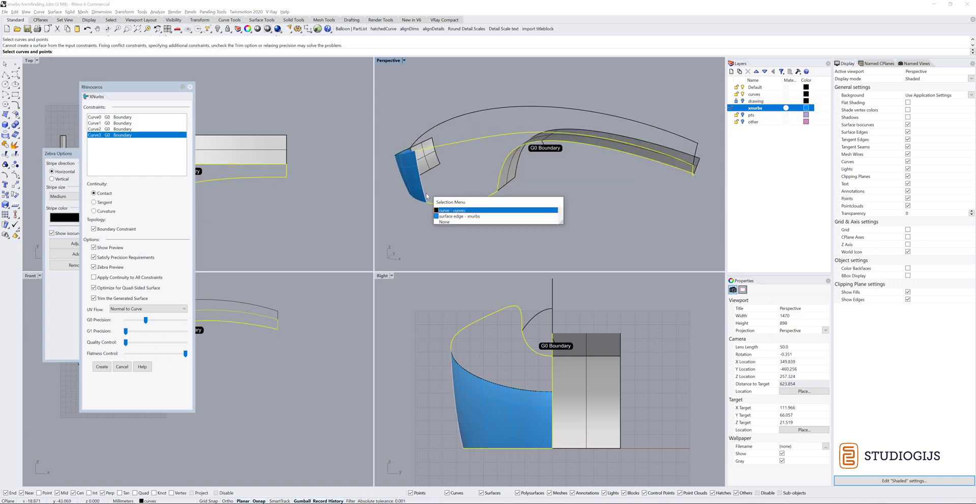
left_click(442, 216)
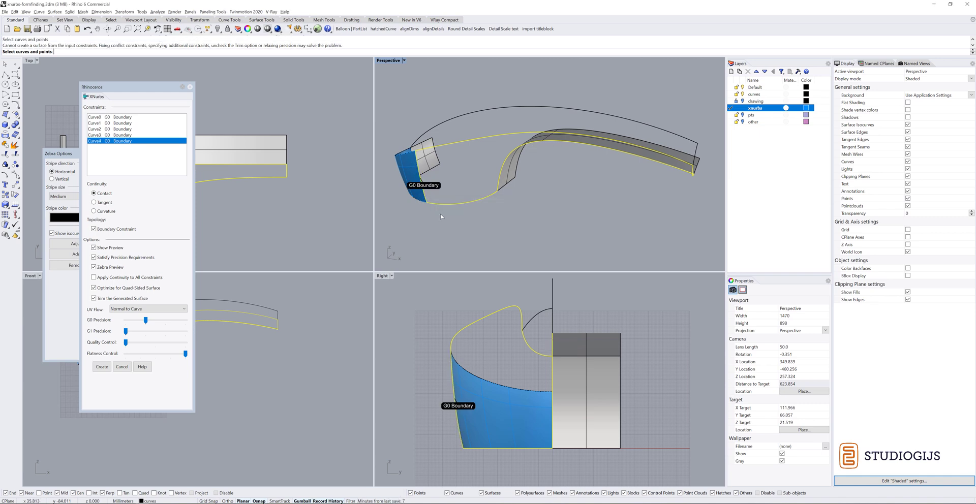
- Set the handle extrusion's edge constraint to Tangent and the blue side panel's edge constraint to Curvature
left_click(134, 135)
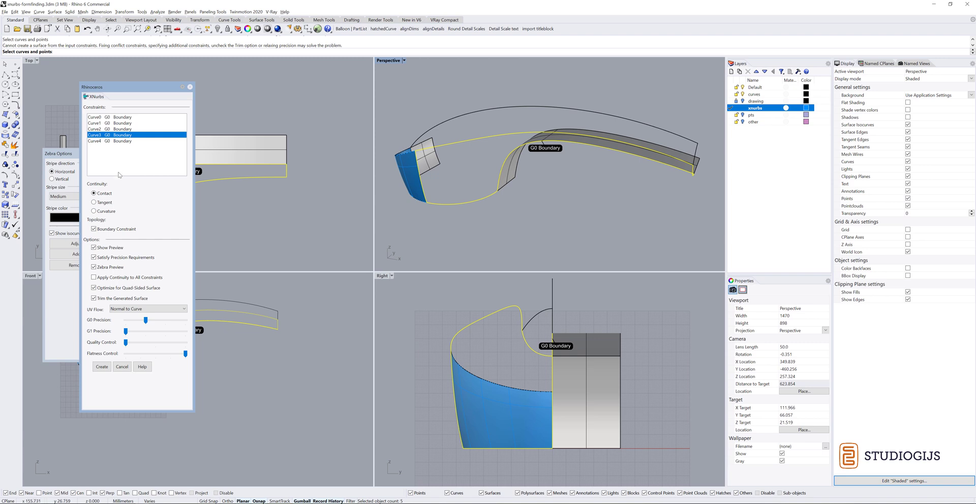
left_click(94, 202)
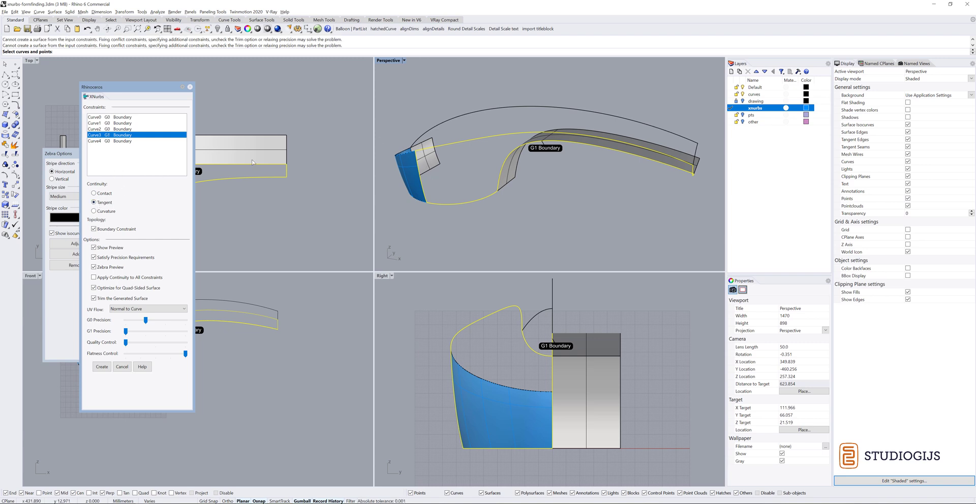
left_click(128, 142)
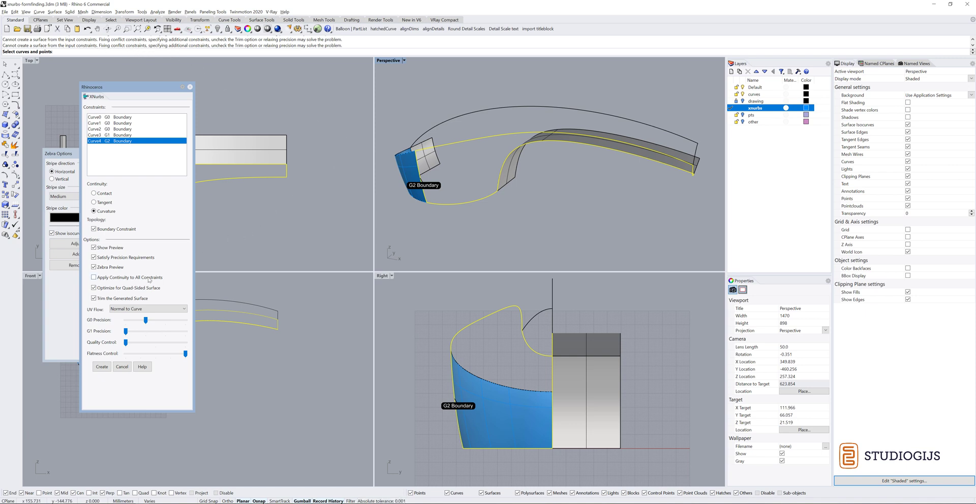
right_click_drag(511, 172, 473, 150)
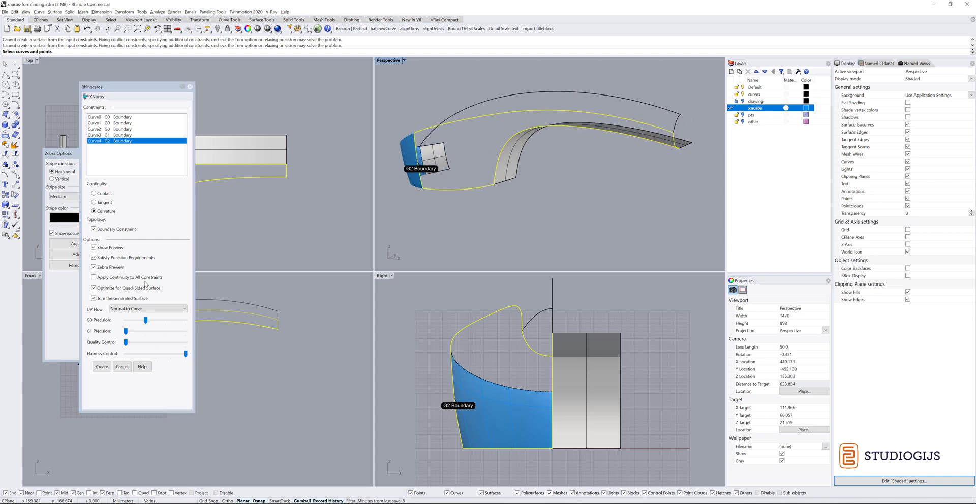
- Turn off quad-sided optimization, lower the flatness control slightly below maximum, and create the handle side surface
left_click(94, 289)
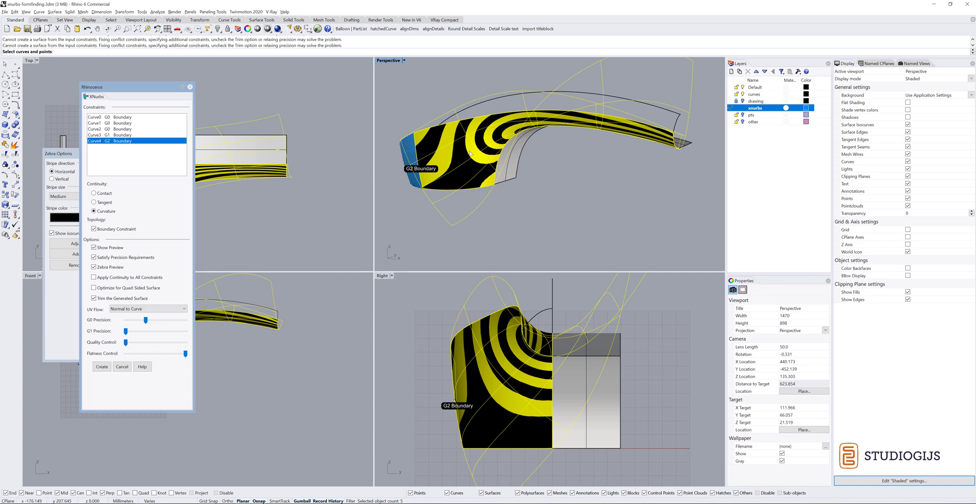
right_click_drag(481, 174, 449, 162)
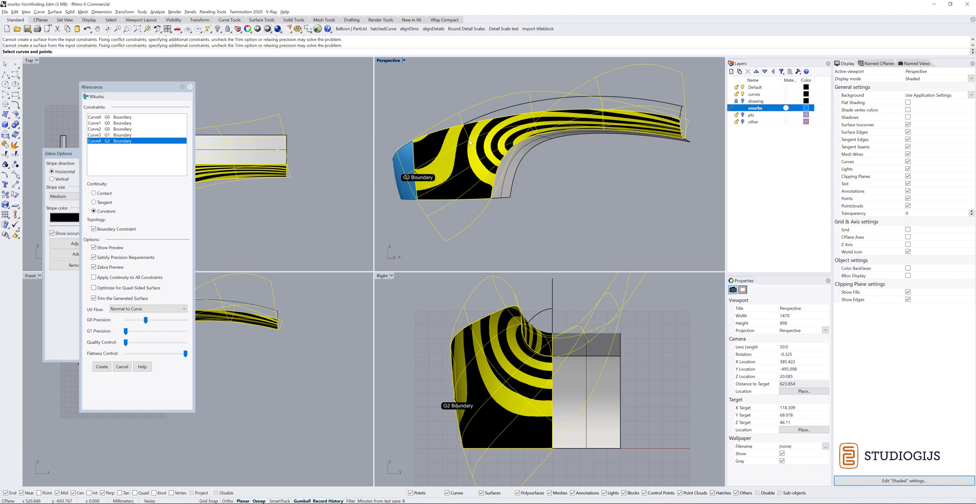
mouse_move(186, 354)
left_mouse_down()
mouse_move(128, 356)
mouse_move(170, 359)
left_mouse_up()
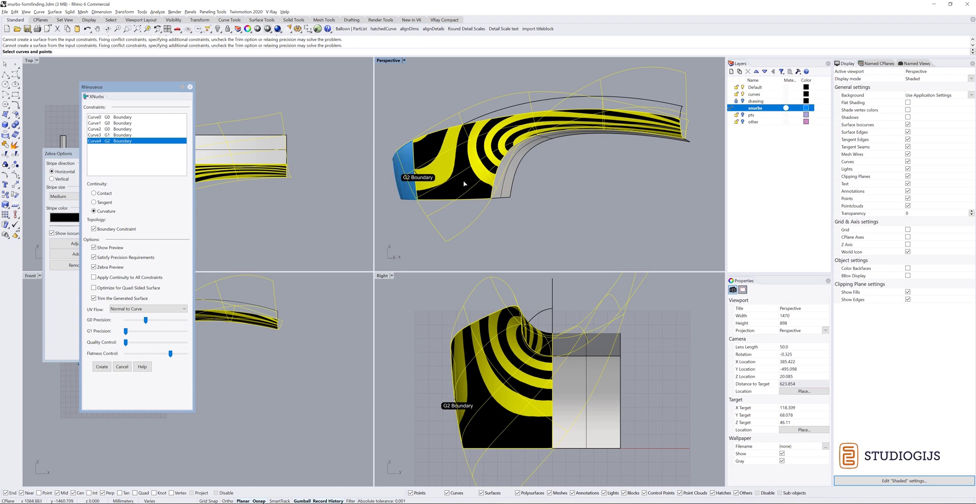
right_click_drag(458, 189, 524, 152)
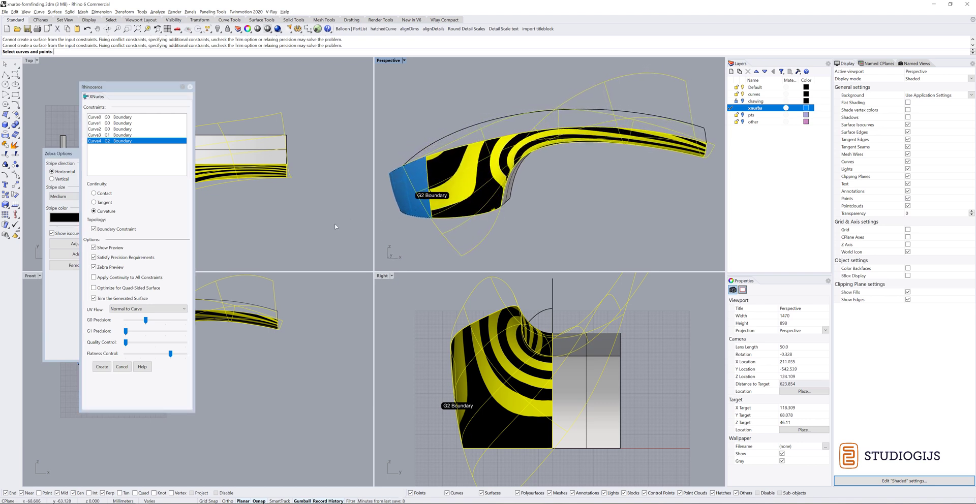
left_click(102, 367)
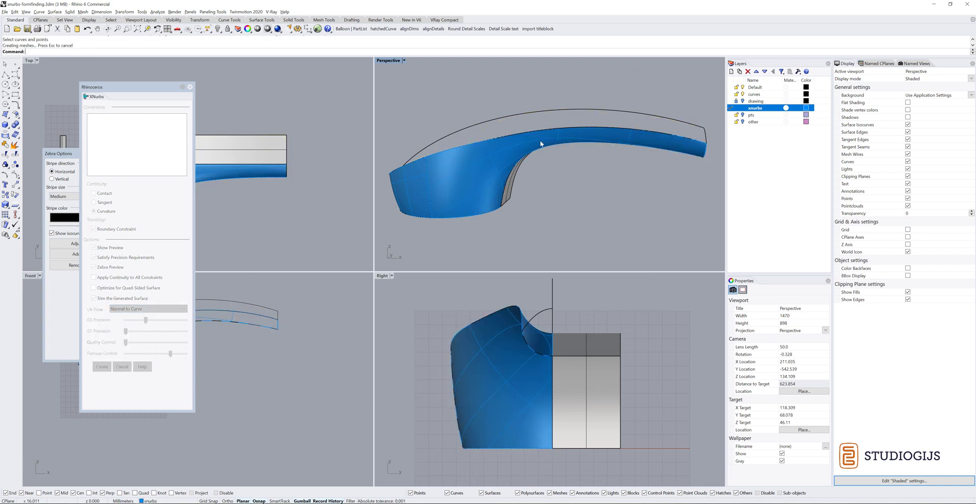
- Hide the two extruded helper surfaces at the head and along the handle
right_click_drag(540, 144, 491, 161)
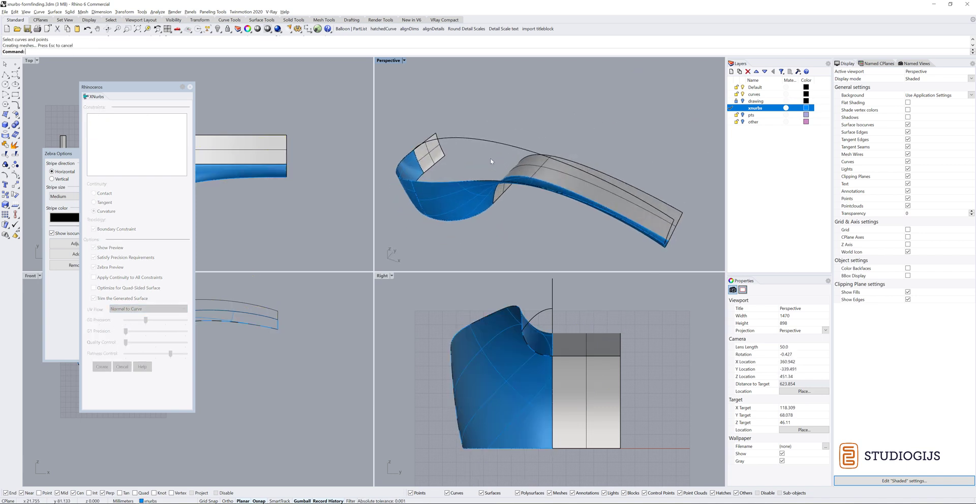
left_click(429, 154)
left_click(527, 170, "shift")
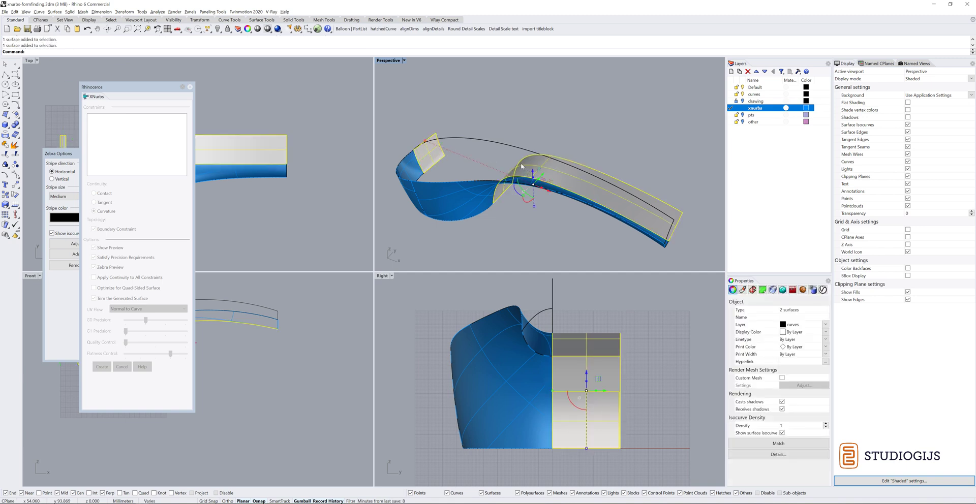
key("ctrl+h")
- Mirror the two blue XNurbs surfaces about the X axis to form the other half of the body
left_click(413, 170)
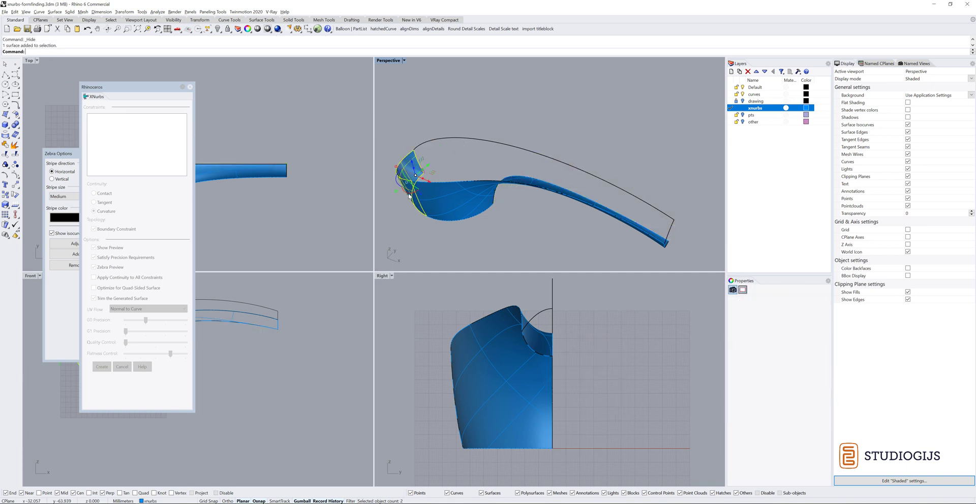
left_click(446, 196, "shift")
type("Mirror")
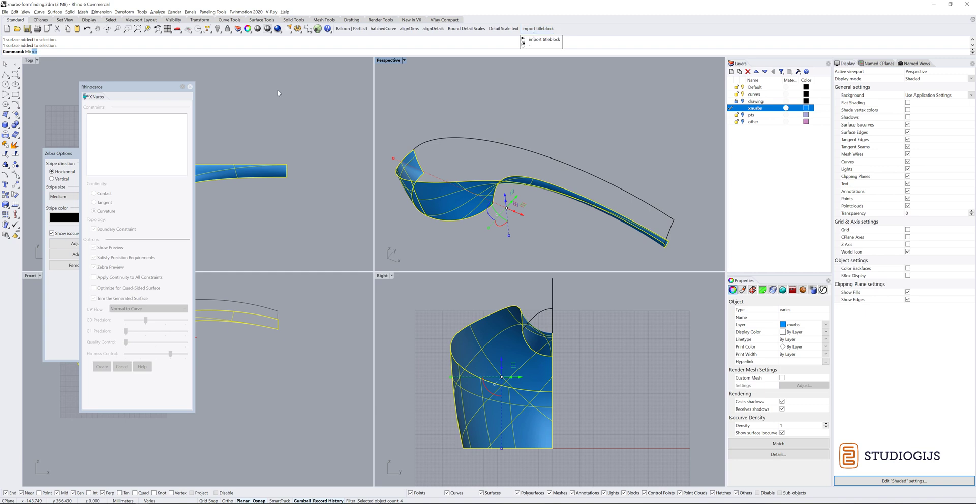
key("Return")
left_click(87, 51)
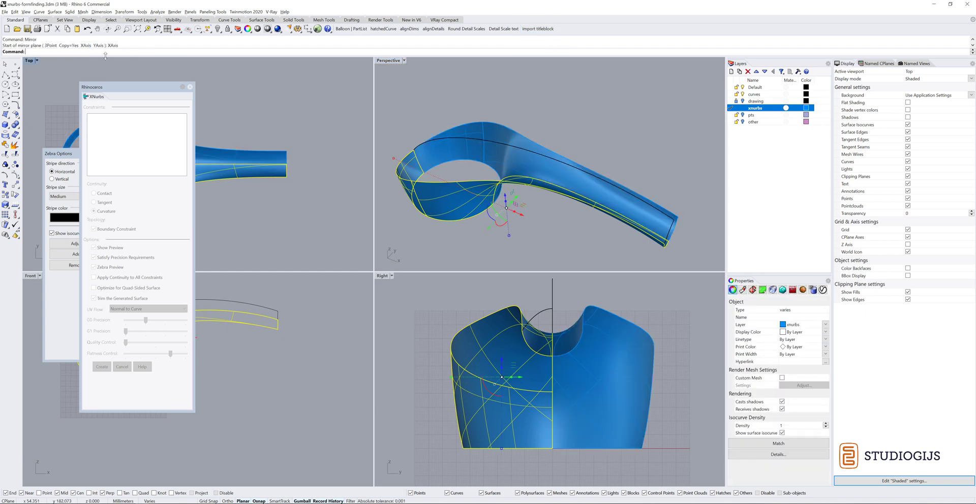
- Add all the side surfaces of the mirrored body to the zebra analysis and inspect the stripes from different angles
left_click(582, 137)
right_click_drag(579, 135, 630, 97)
left_click_drag(703, 86, 420, 196)
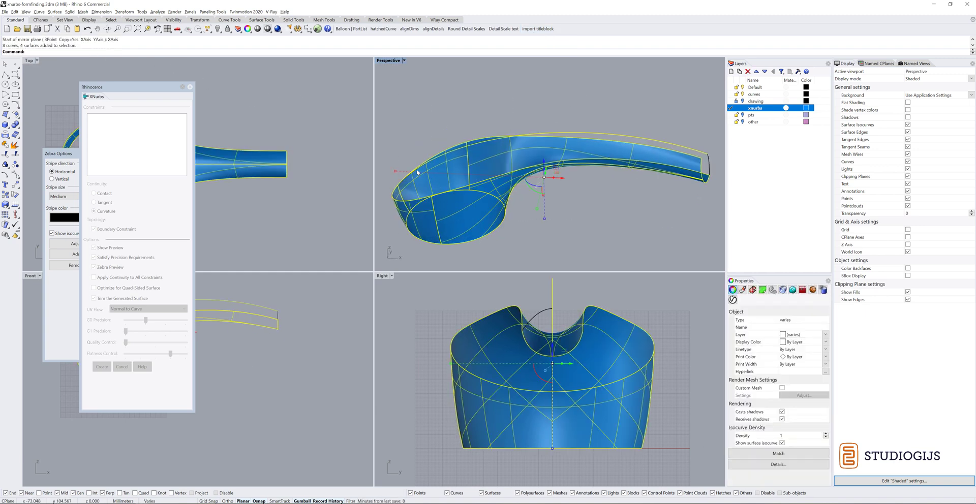
left_click(64, 152)
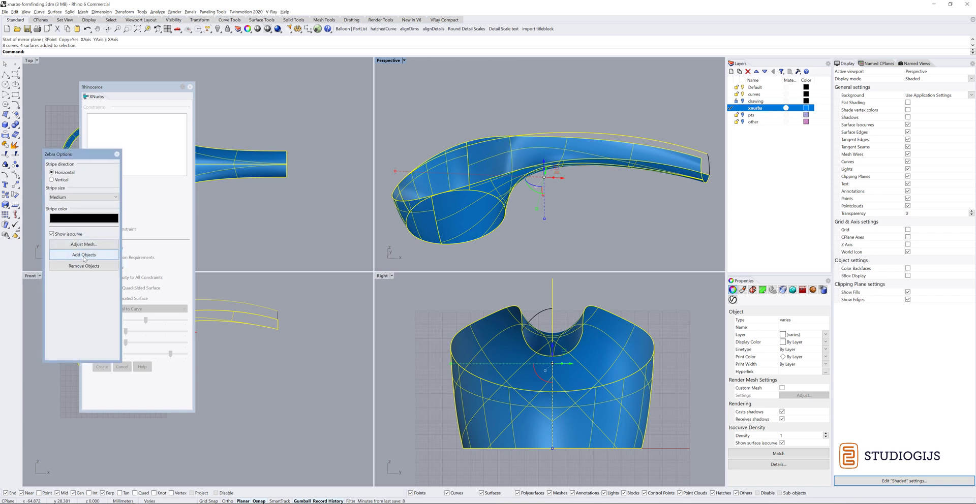
left_click(530, 102)
right_click_drag(529, 102, 568, 162)
- Apply the EMap environment map analysis to the whole body and inspect the reflections on the side surfaces
left_click_drag(565, 146, 453, 187)
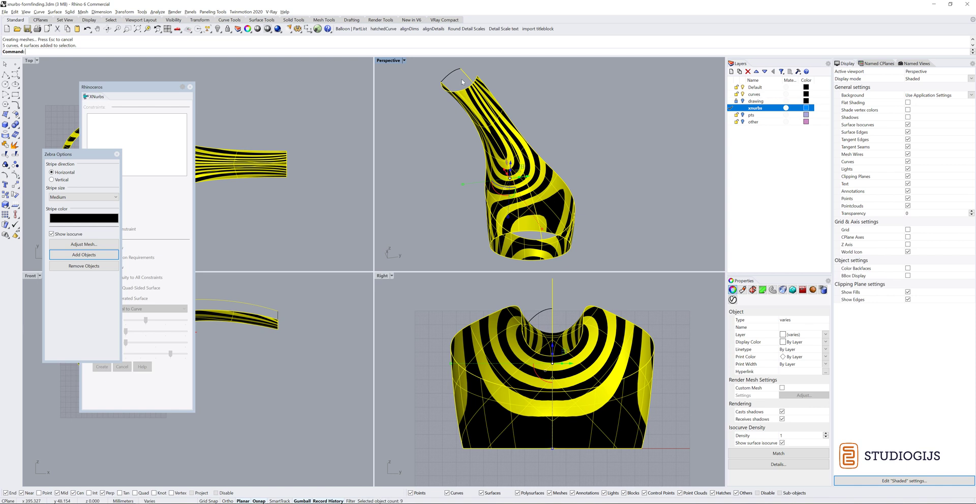
type("emap")
key("Return")
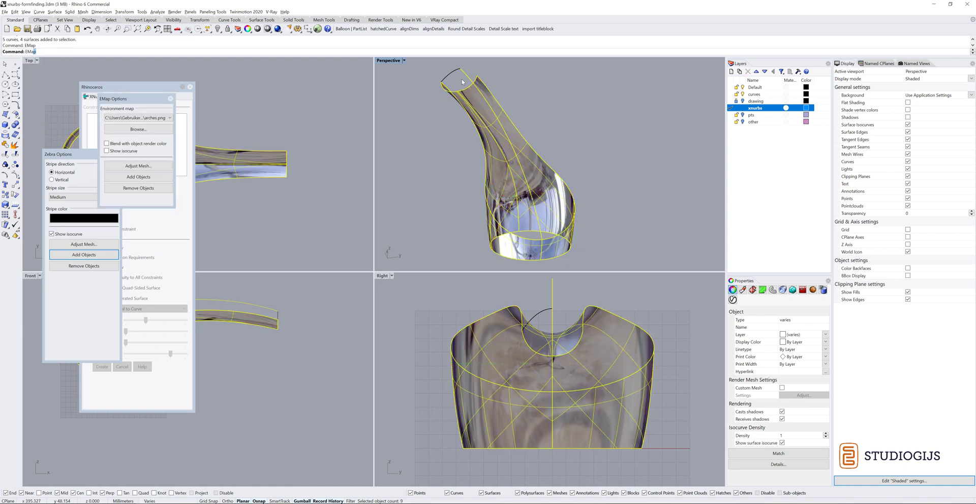
left_click_drag(145, 99, 90, 371)
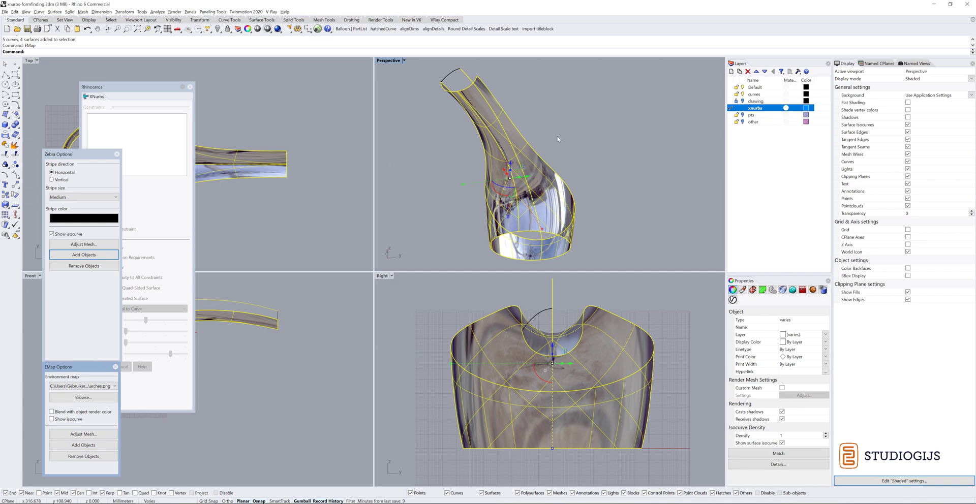
left_click(572, 130)
mouse_move(572, 130)
right_mouse_down()
mouse_move(599, 124)
mouse_move(602, 135)
mouse_move(458, 161)
mouse_move(556, 170)
mouse_move(521, 160)
mouse_move(564, 142)
right_mouse_up()
right_click_drag(615, 101, 641, 98)
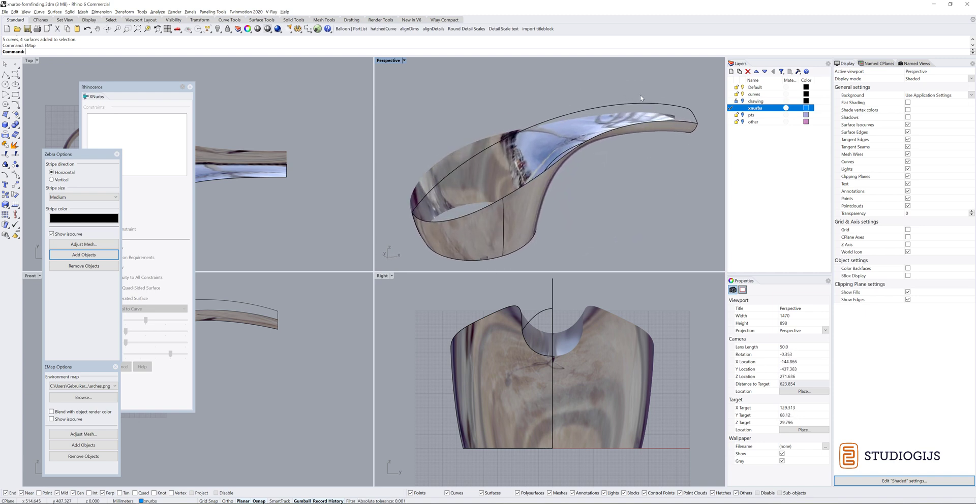
- Mirror the quarter arc curve at the handle's end about the X axis
left_click(696, 117)
type("Mirror")
key("Return")
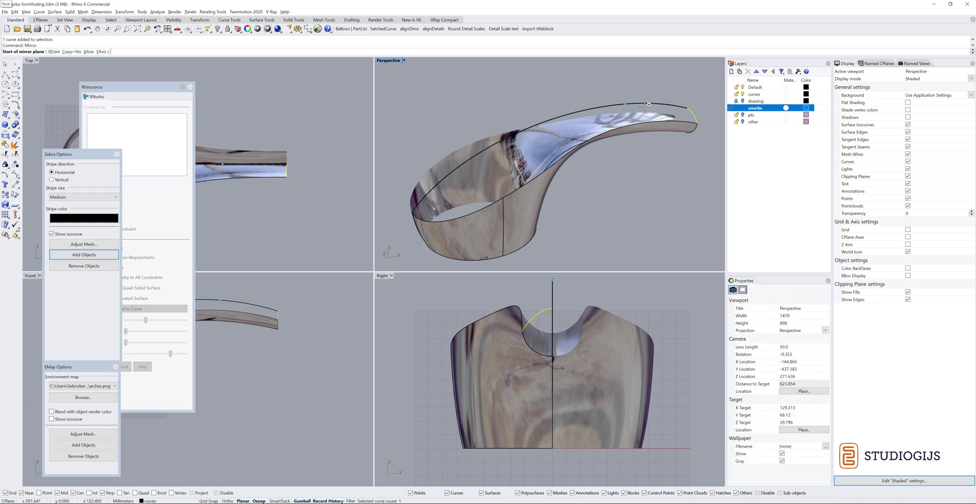
left_click(88, 52)
left_click(679, 91)
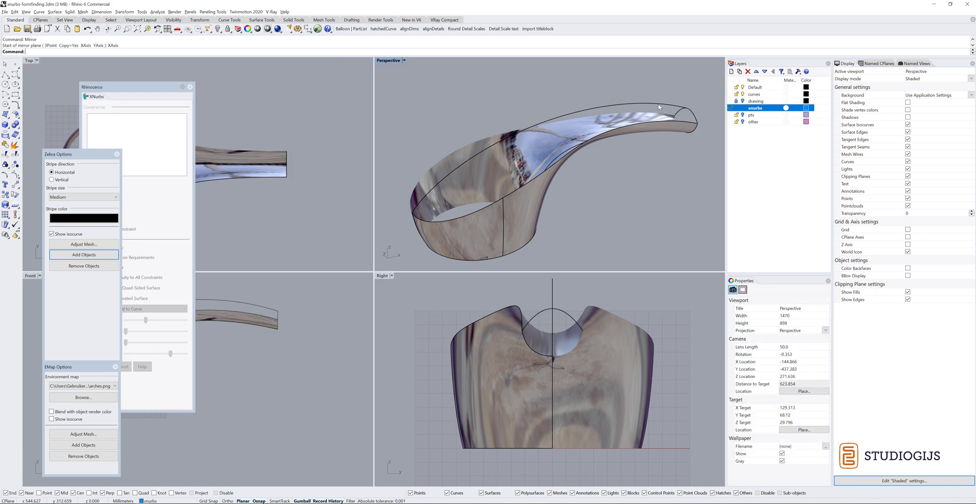
- Extrude the top centreline curve sideways about 140 mm on the curves layer, and make xnurbs the current layer again
left_click(659, 106)
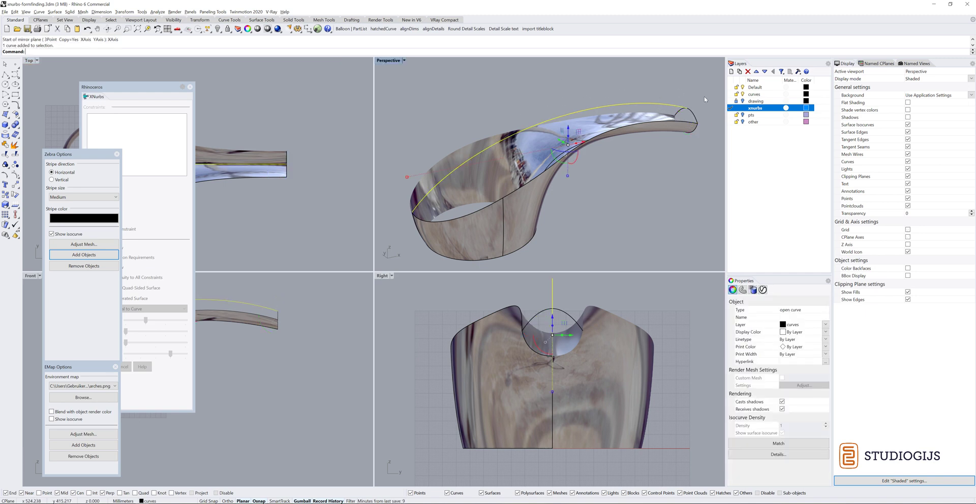
left_click(732, 94)
type("ee")
key("Return")
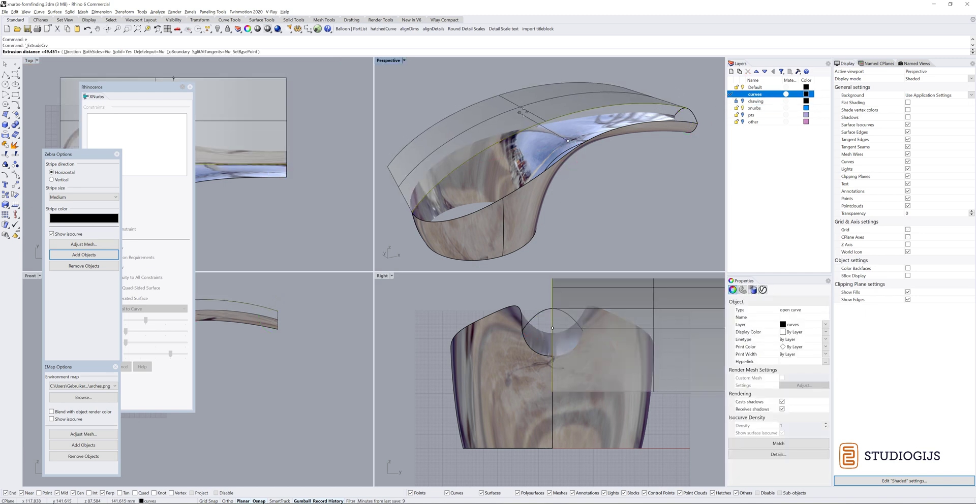
left_click(732, 109)
left_click(681, 95)
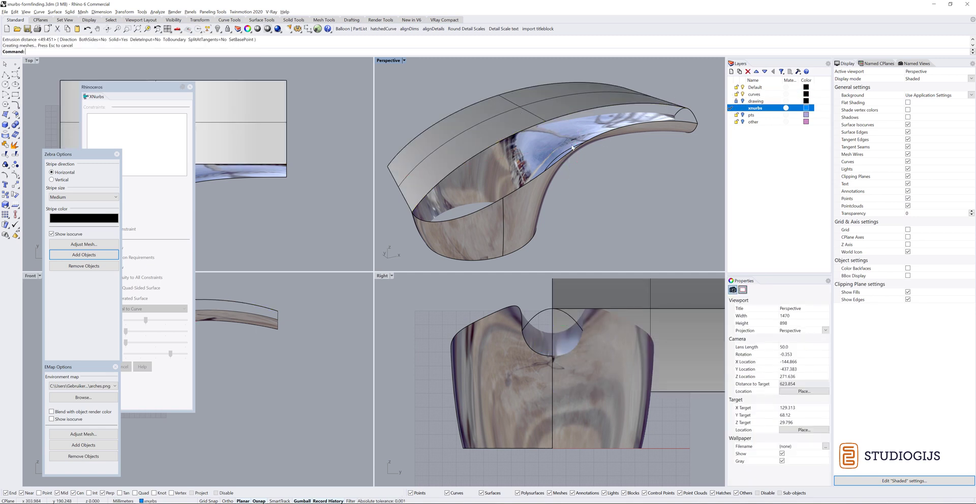
right_click_drag(448, 214, 380, 180)
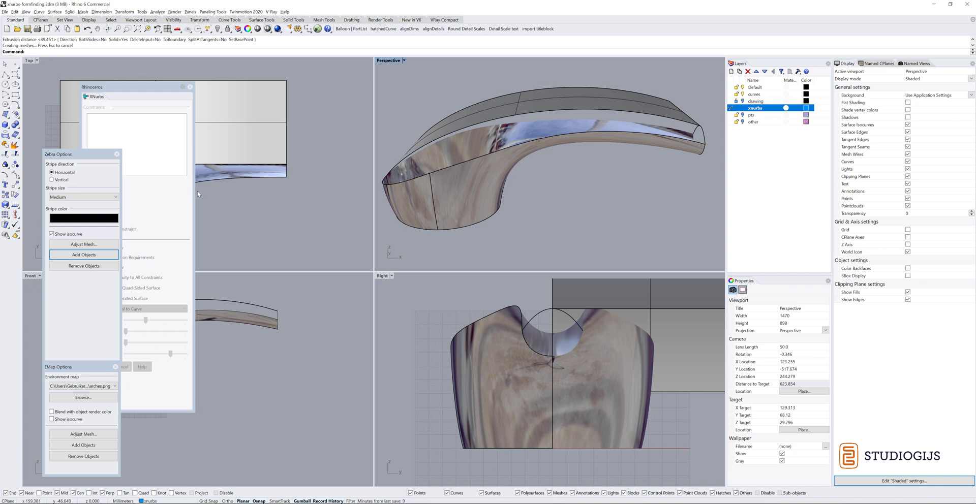
- Start an XNurbs surface and add the far side's upper handle and head edges as boundary constraints with Contact continuity
left_click(155, 86)
left_click(315, 95)
type("XNurbs")
key("Return")
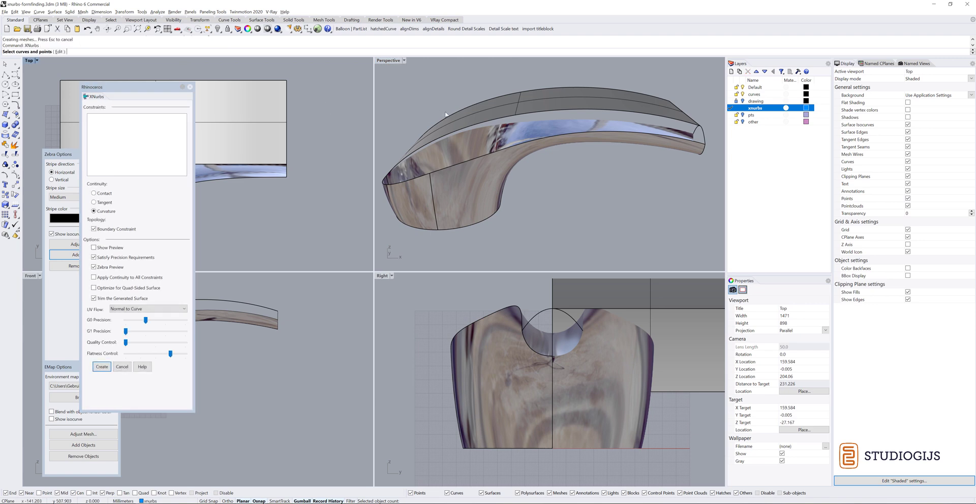
right_click_drag(546, 122, 552, 125)
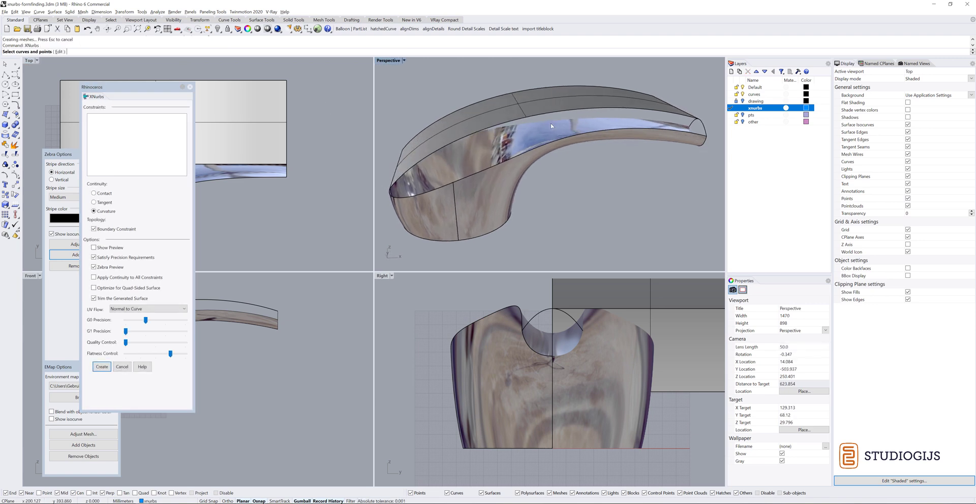
left_click(604, 120)
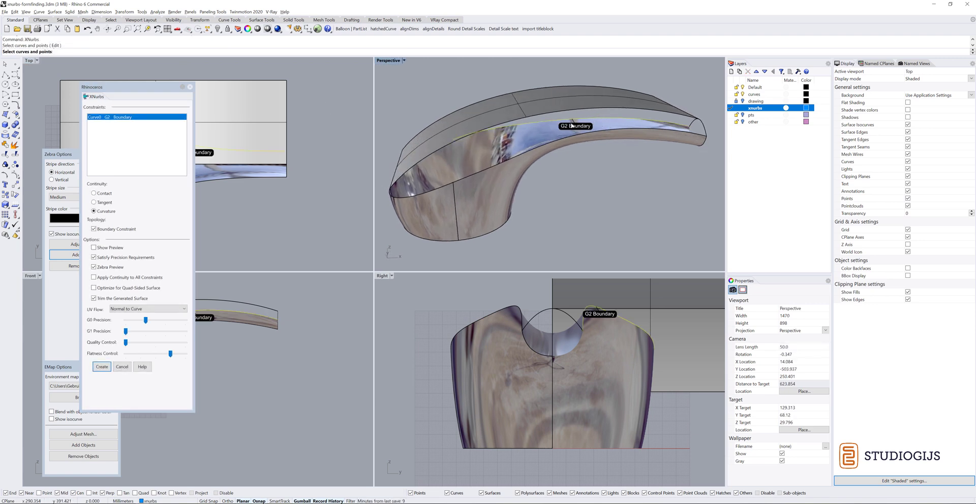
left_click(103, 194)
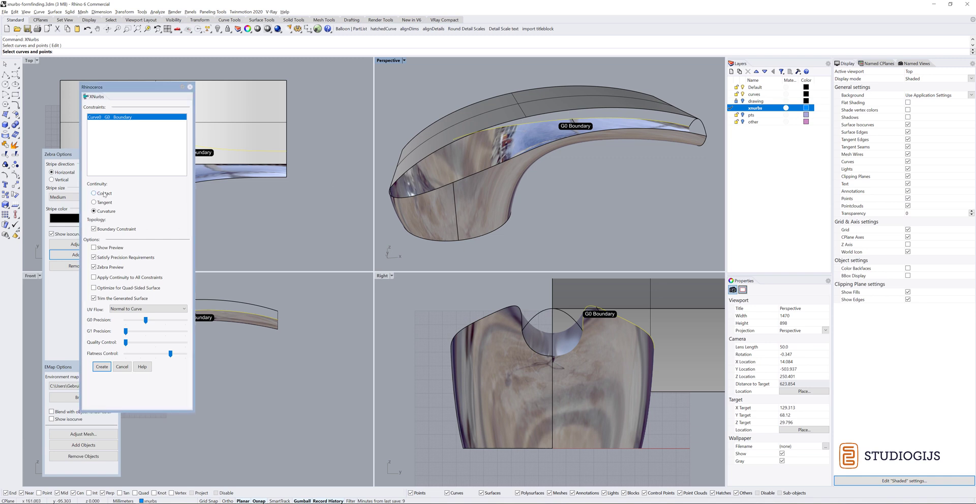
right_click_drag(569, 125, 449, 134)
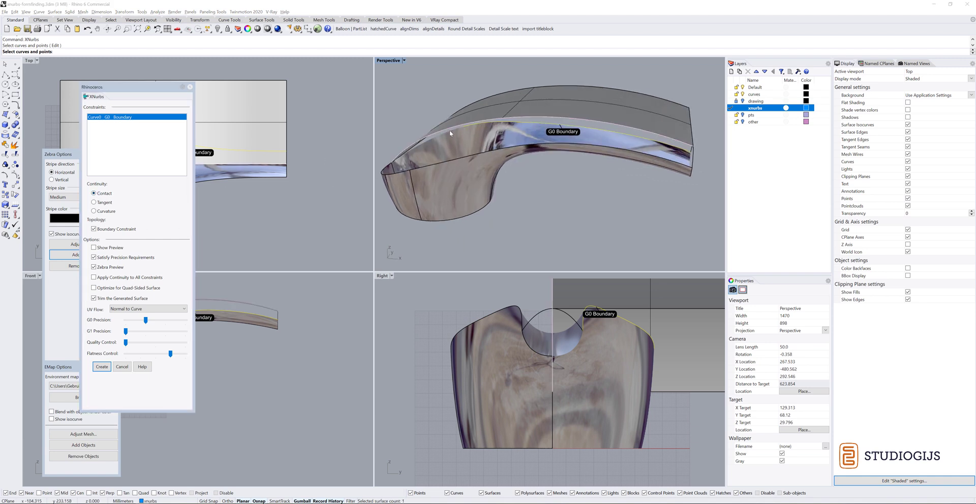
left_click(449, 134)
left_click(467, 148)
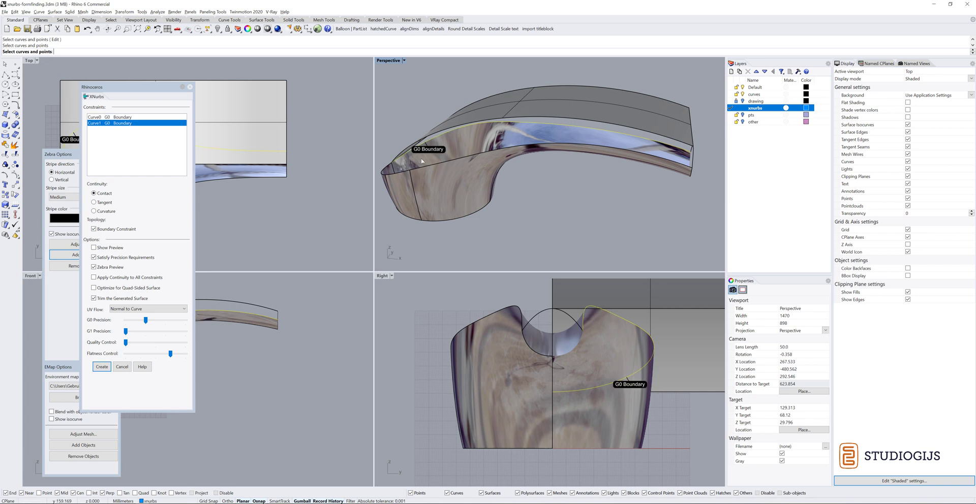
- Add the near side's upper head and handle surface edges and both handle-end arcs as Contact boundary constraints
left_click(399, 174)
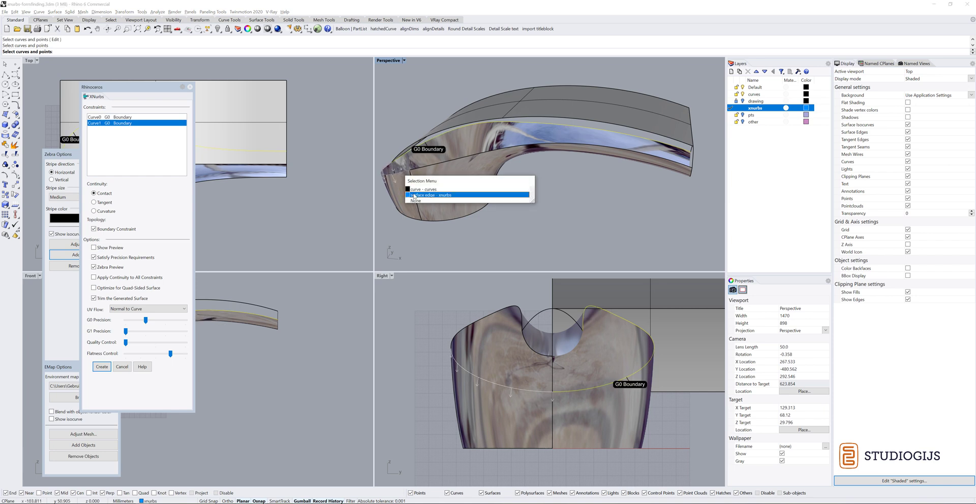
left_click(429, 195)
left_click(436, 164)
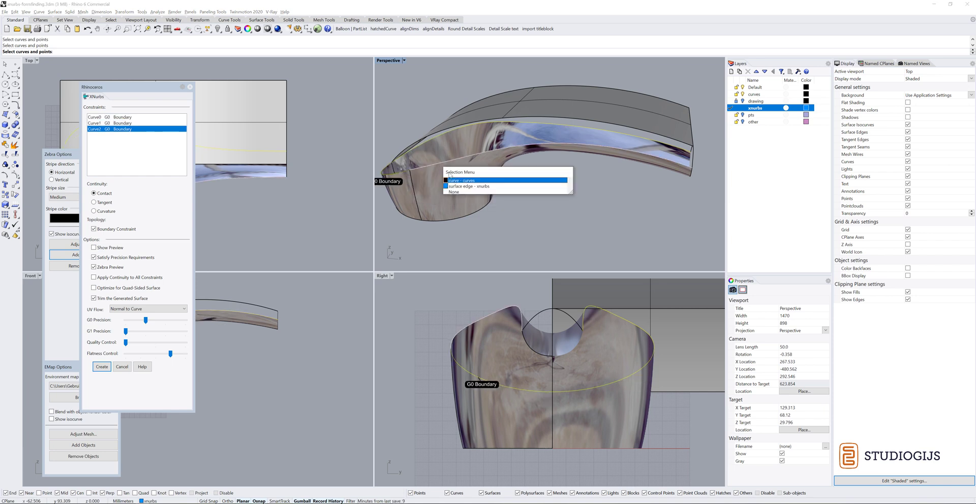
left_click(462, 186)
left_click(703, 139)
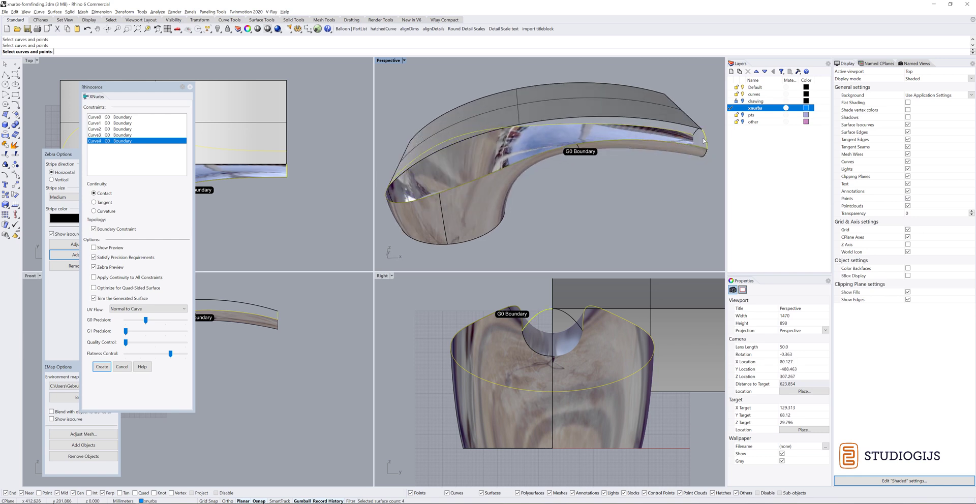
scroll(697, 130, "up", 3)
left_click(690, 130)
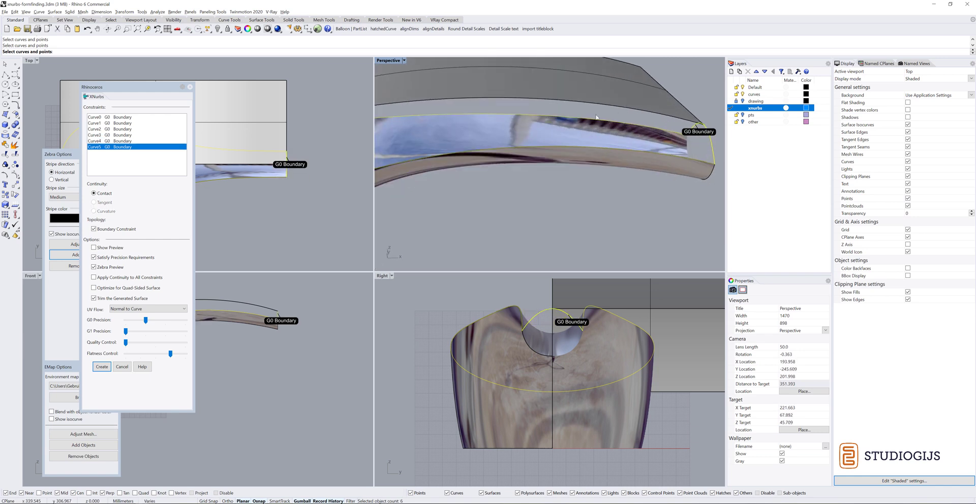
- Turn on the surface preview and add the extruded helper's centreline edge as an internal Contact constraint
scroll(597, 116, "down", 6)
right_click_drag(597, 118, 541, 114)
left_click(97, 248)
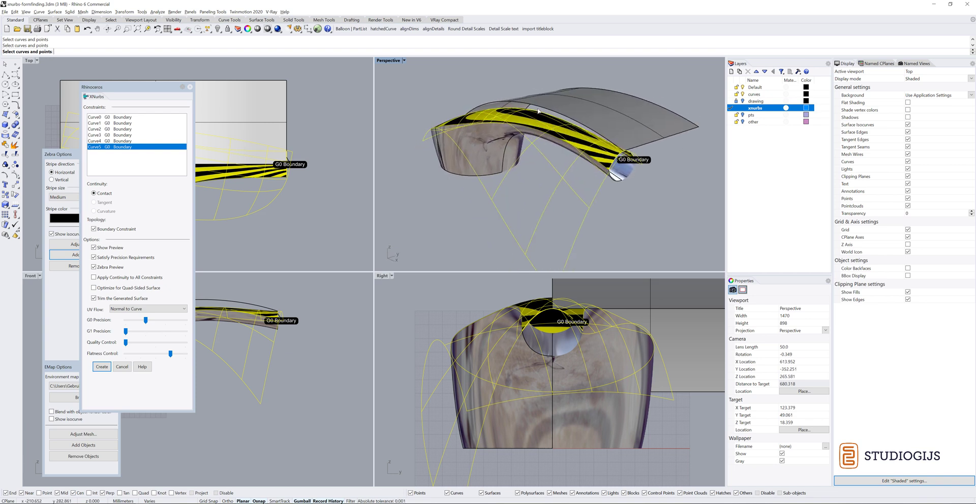
left_click(542, 109)
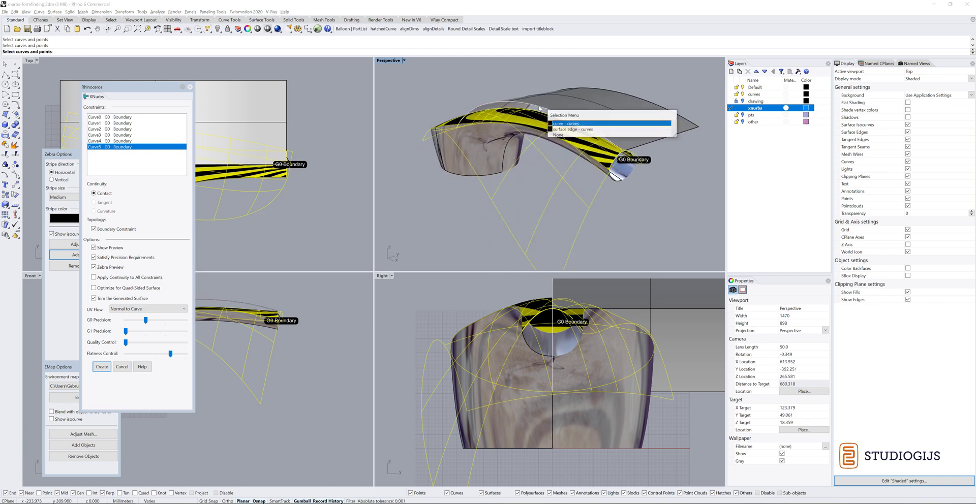
left_click(560, 129)
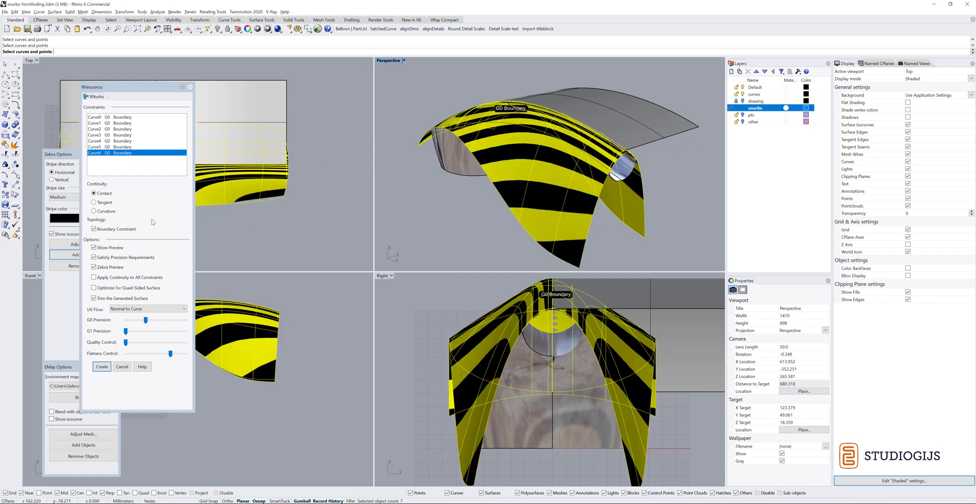
right_click_drag(447, 127, 524, 122)
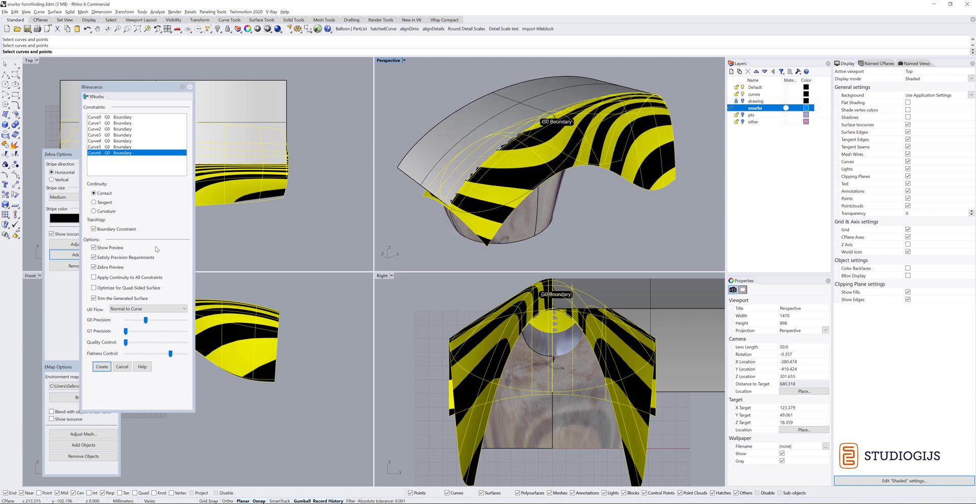
left_click(93, 230)
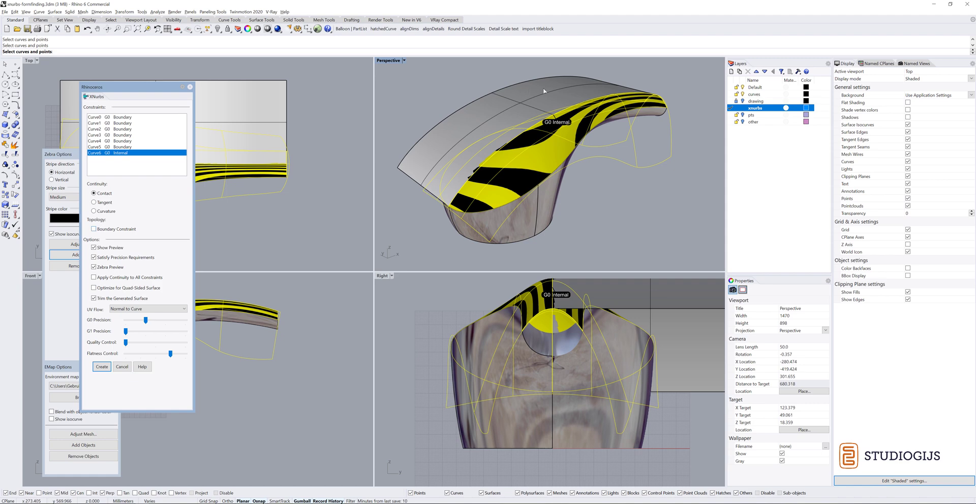
right_click_drag(579, 107, 445, 161)
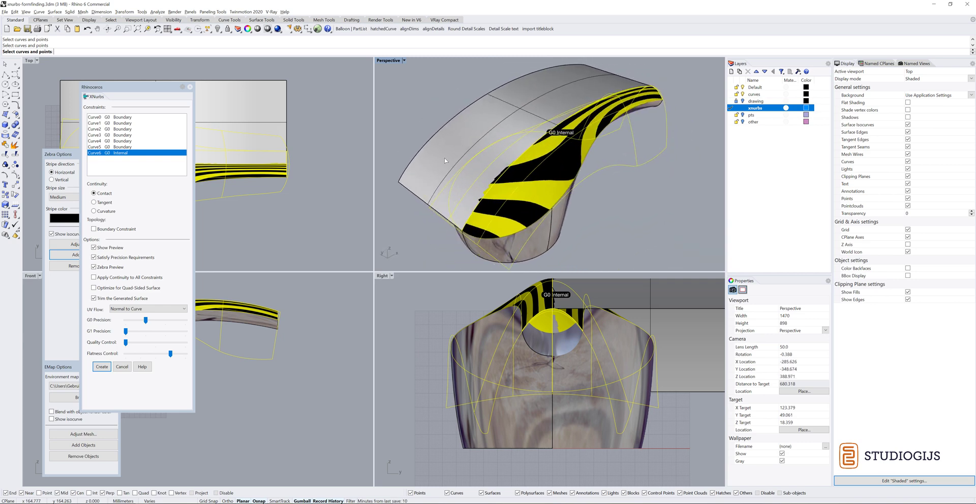
- Create the XNurbs top surface and hide the extruded helper surface
left_click(102, 367)
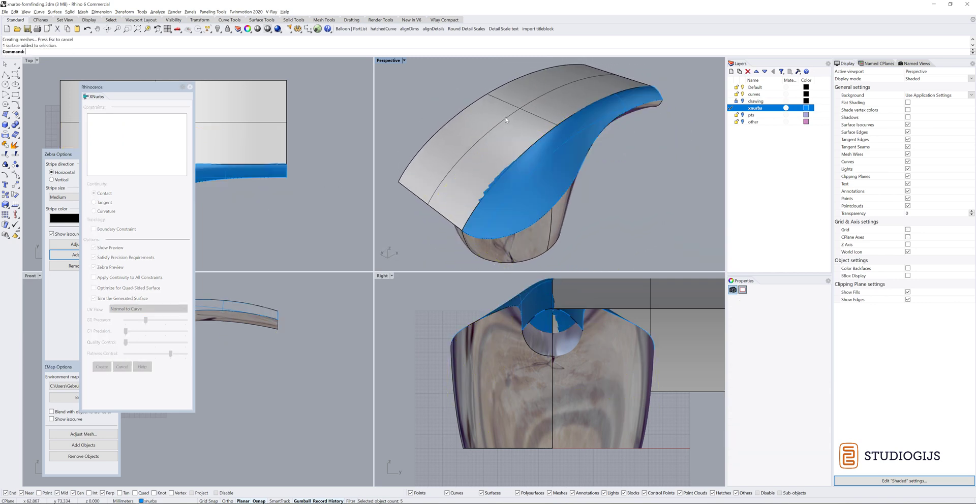
key("ctrl+h")
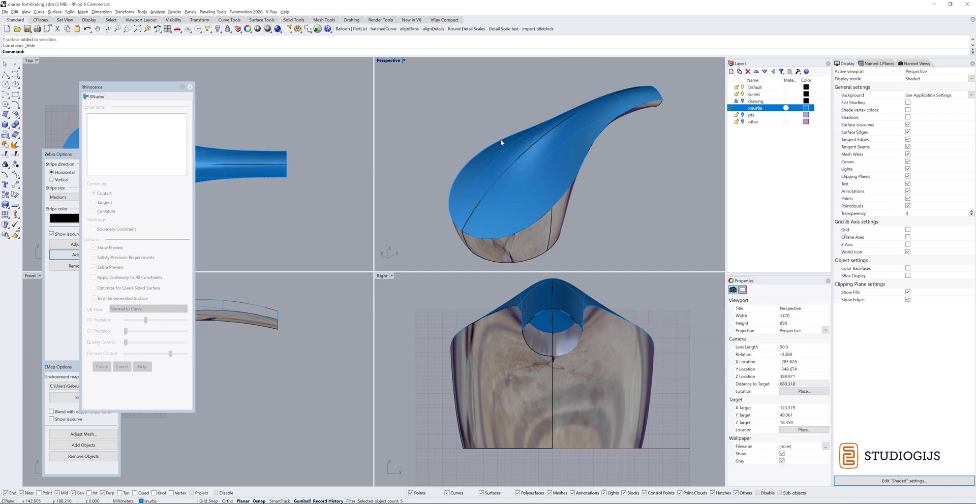
- Inspect the body's new top surface and add all body surfaces to the zebra analysis
right_click_drag(500, 141, 497, 140)
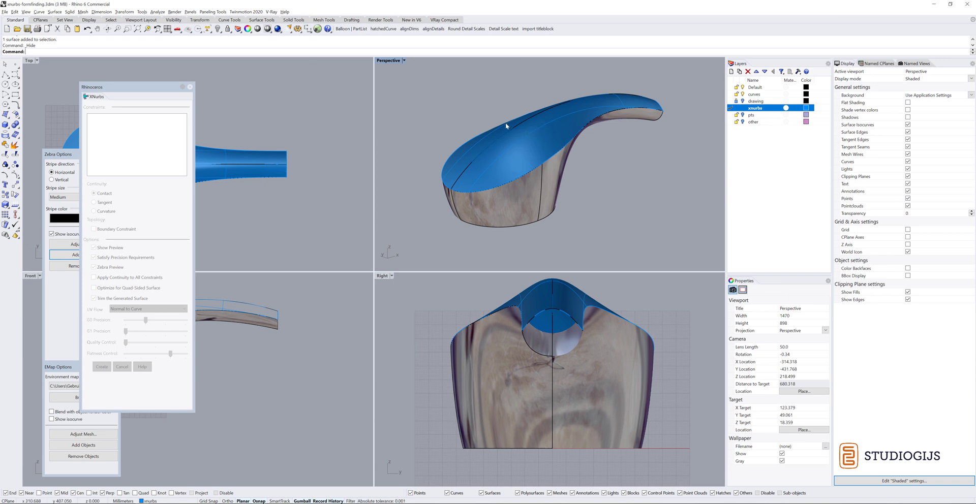
mouse_move(517, 130)
right_mouse_down()
mouse_move(534, 130)
mouse_move(523, 130)
right_mouse_up()
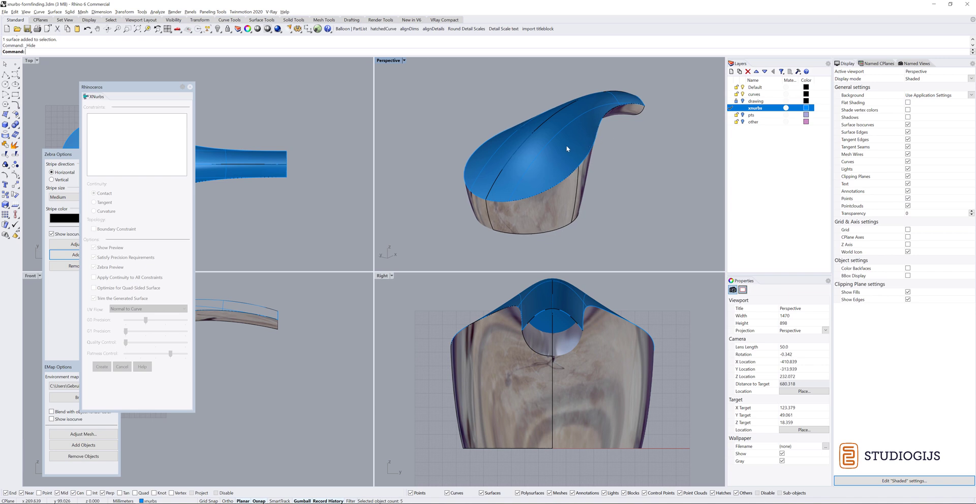
key("ctrl+a")
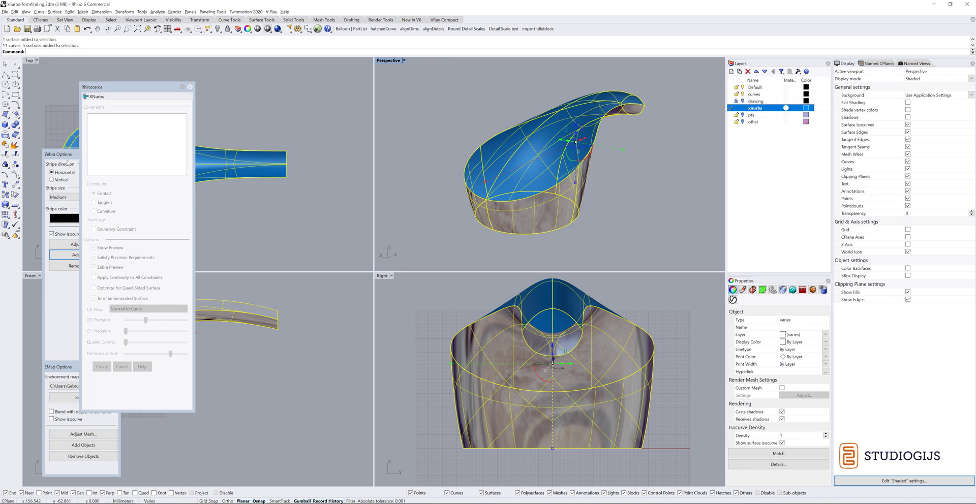
left_click(68, 163)
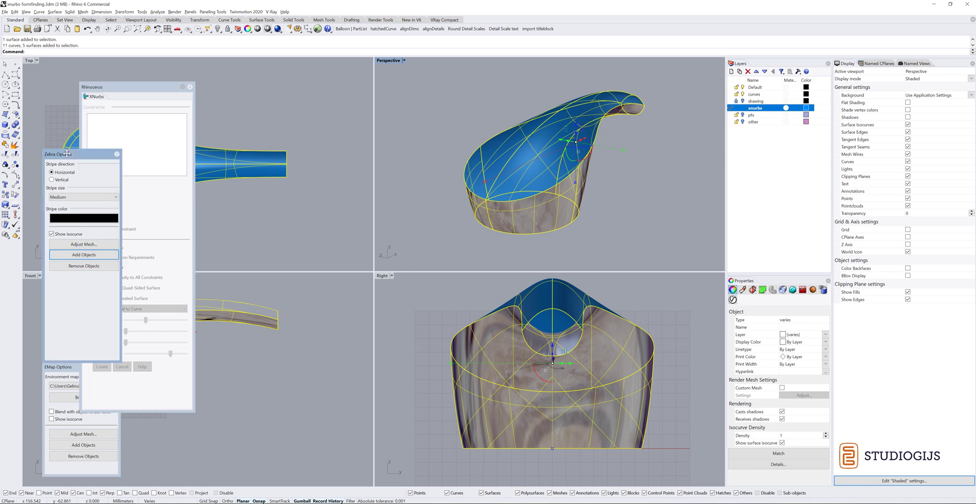
left_click(84, 256)
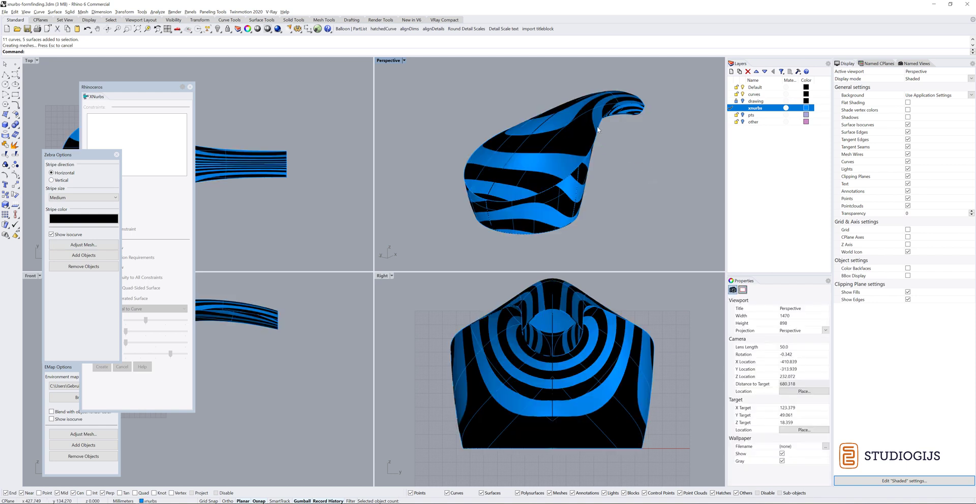
- Show the top surface's control points, examine their layout against the zebra stripes from several angles, and hide them again
right_click_drag(650, 181, 509, 159)
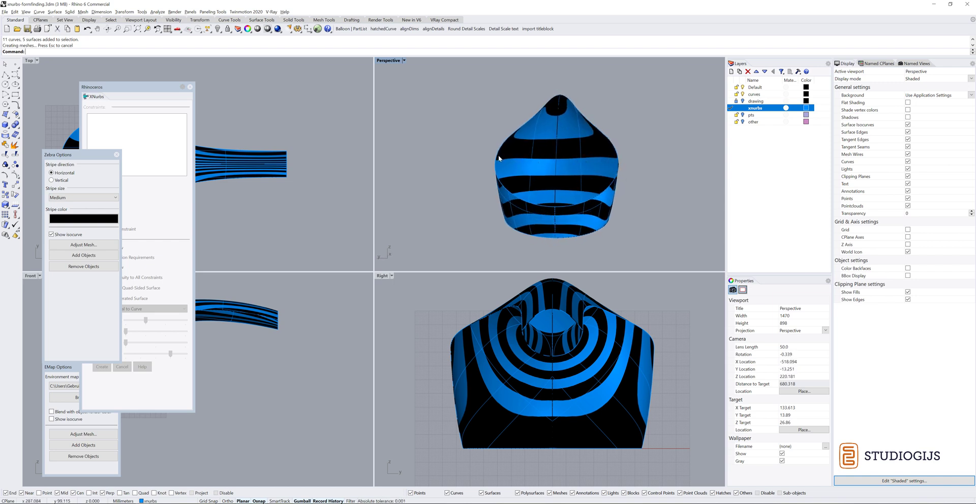
right_click_drag(615, 141, 552, 148)
left_click(572, 178)
key("F10")
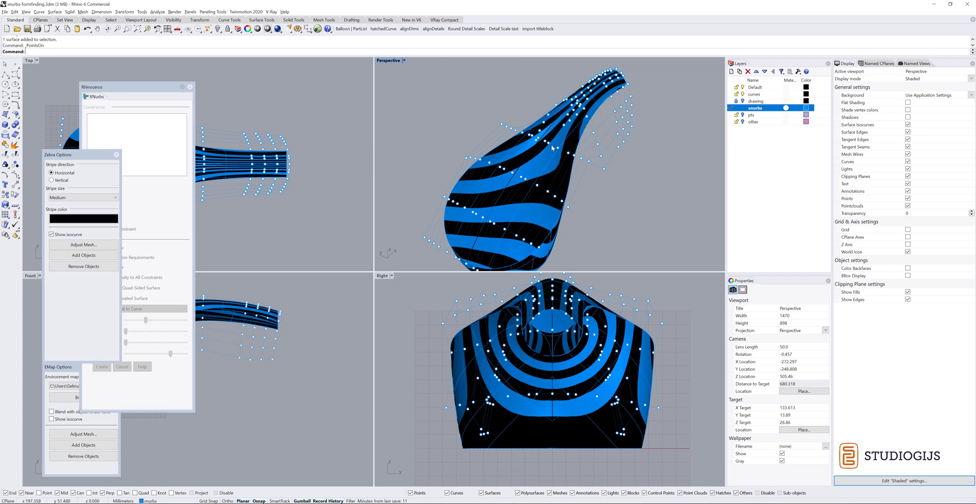
right_click_drag(530, 142, 551, 150)
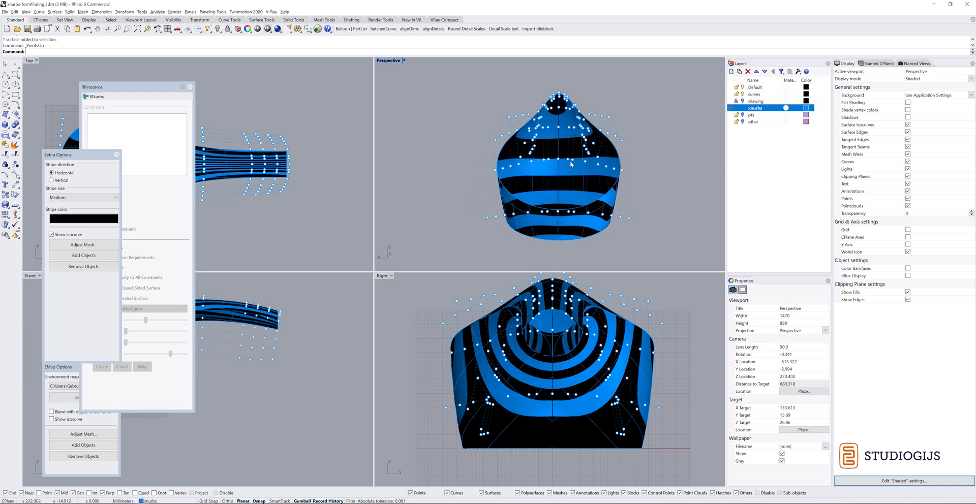
scroll(571, 162, "up", 2)
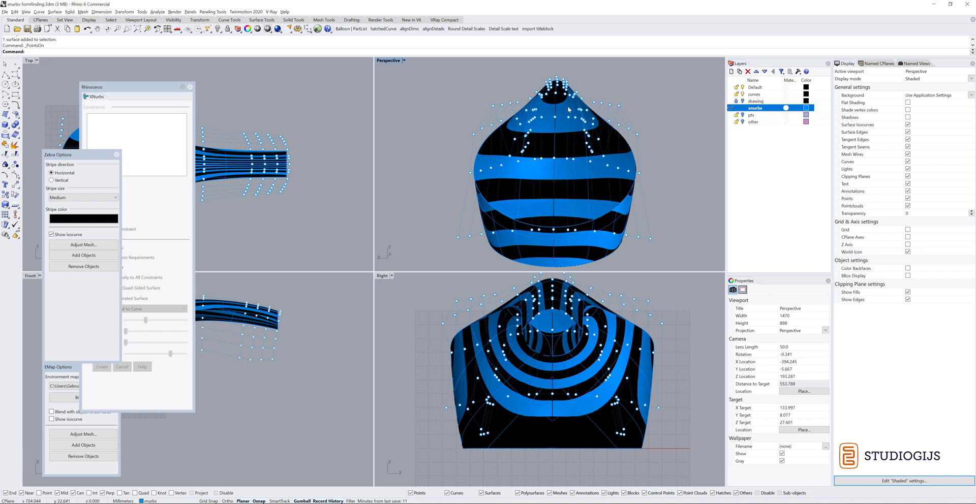
right_click_drag(569, 109, 520, 123)
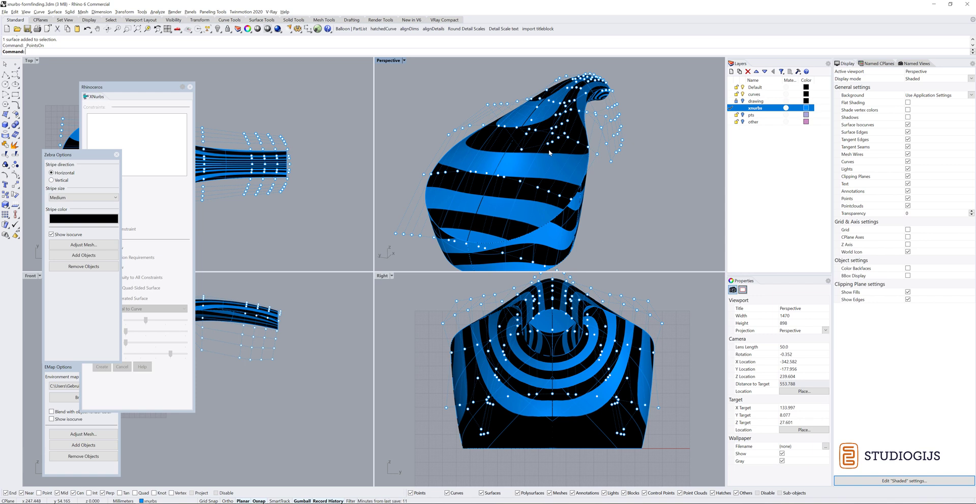
right_click_drag(546, 152, 499, 95)
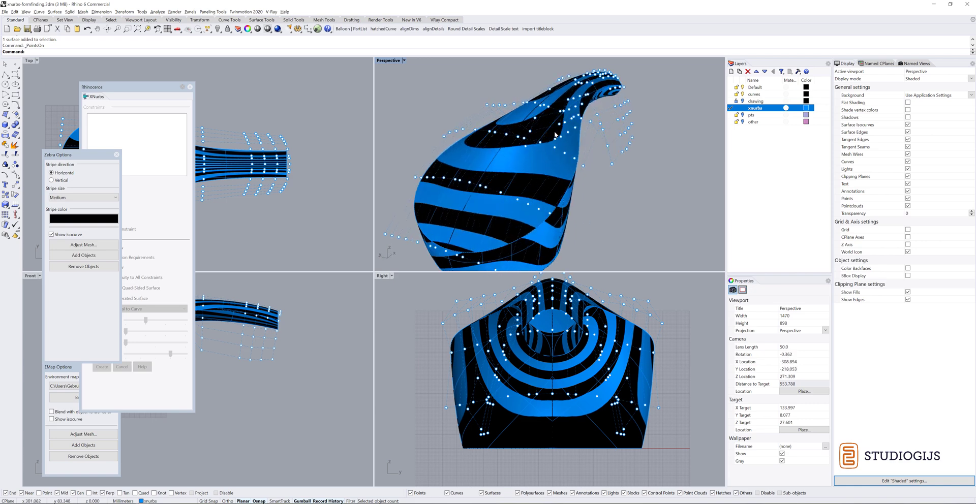
key("Escape")
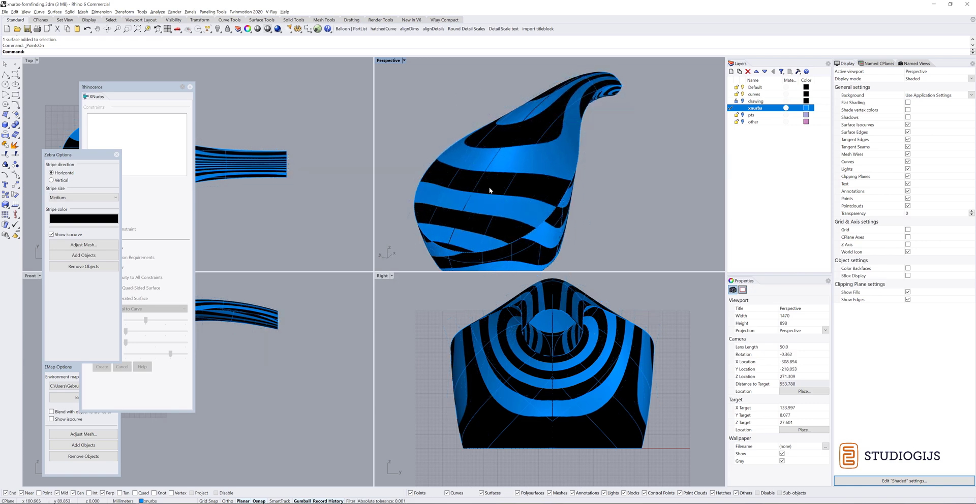
- Reopen the top surface for XNurbs editing and raise its G0 Precision, G1 Precision and Quality Control
left_click(497, 194)
left_click(446, 113)
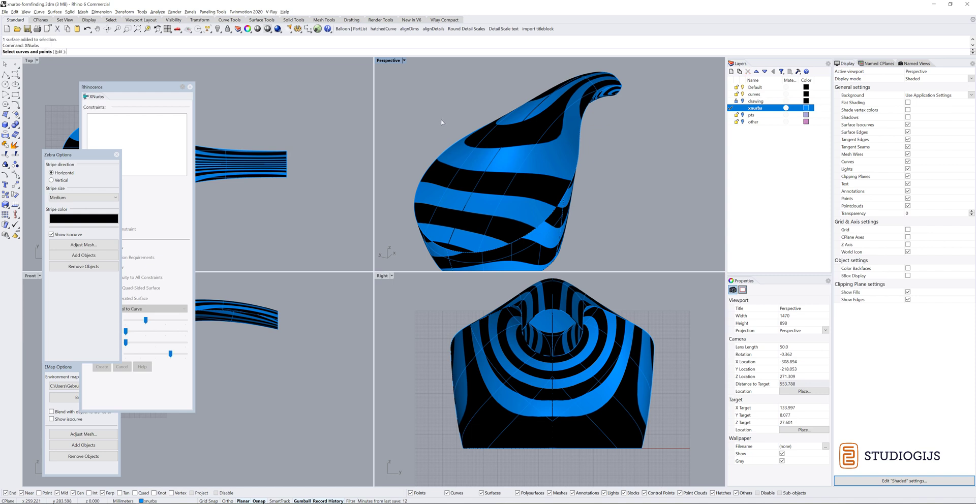
type("e")
key("Return")
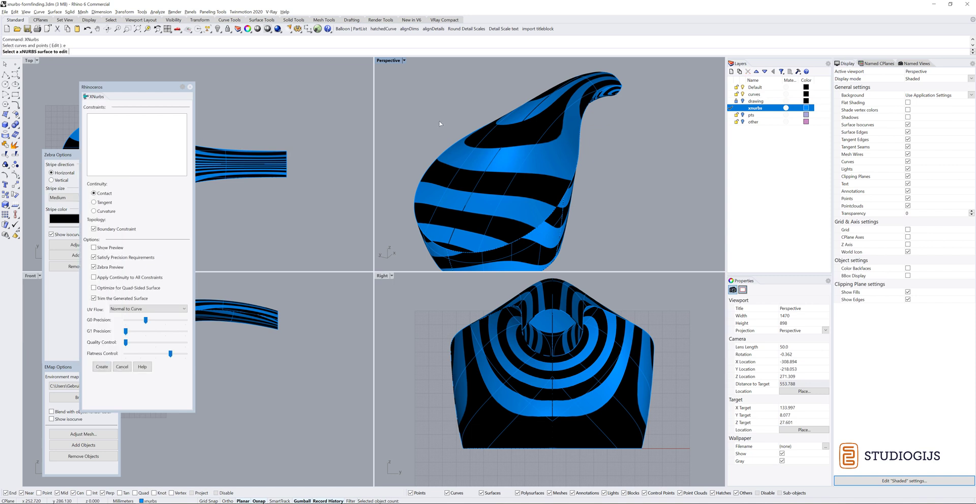
left_click(498, 174)
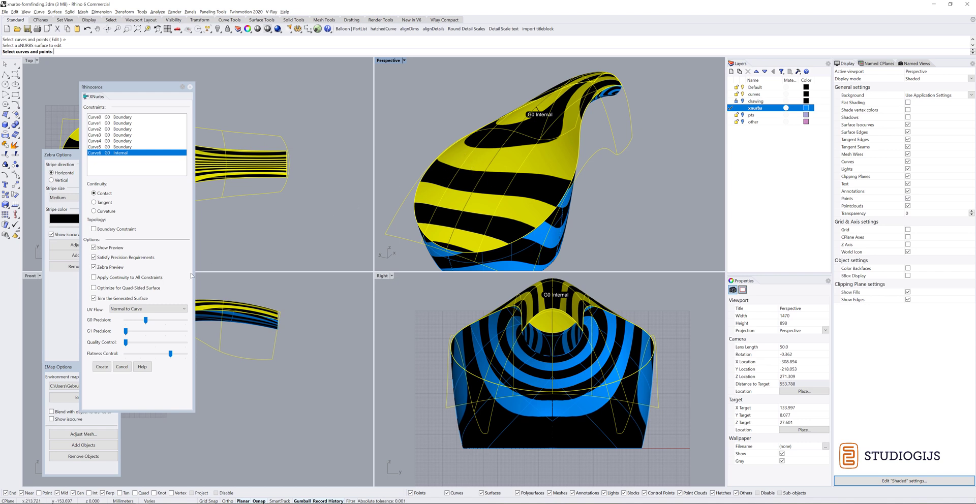
left_click_drag(147, 321, 152, 345)
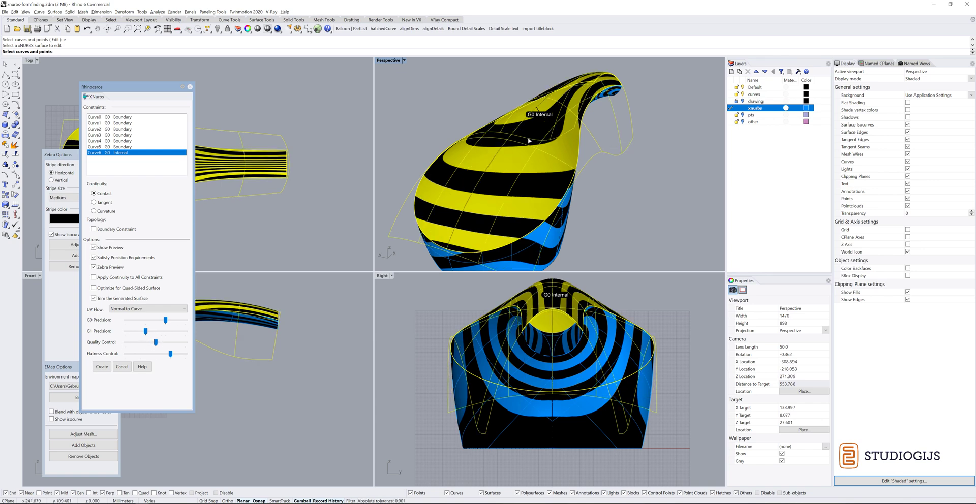
right_click_drag(503, 157, 651, 130)
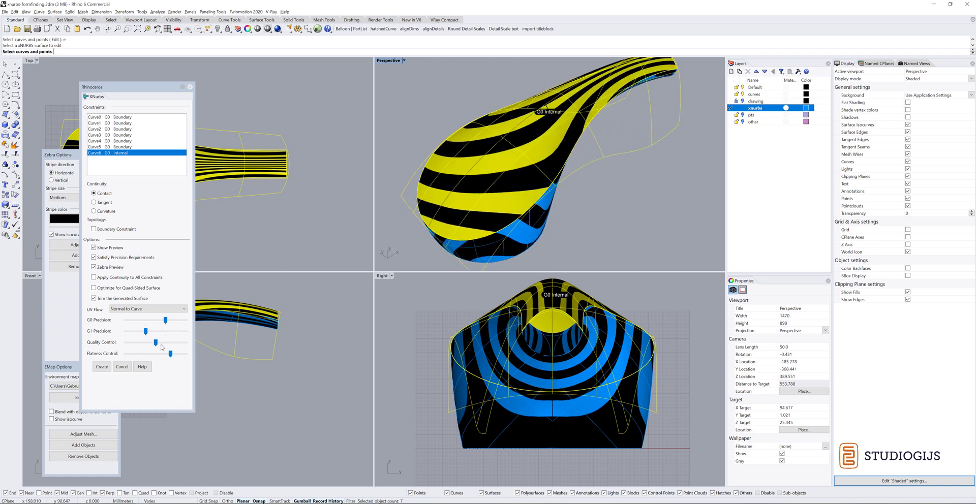
- Try a lower Flatness Control on the top surface and return it to its original setting
mouse_move(171, 354)
left_mouse_down()
mouse_move(186, 356)
mouse_move(156, 356)
left_mouse_up()
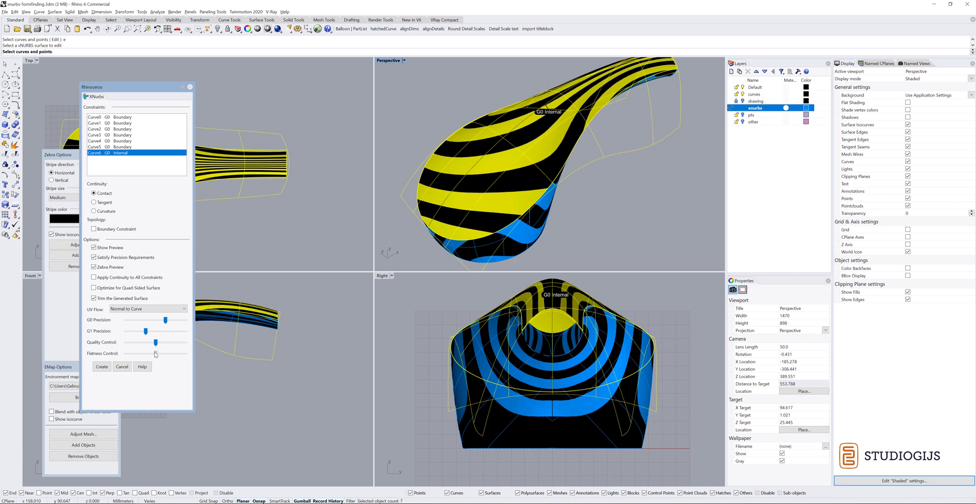
mouse_move(150, 355)
left_mouse_down()
mouse_move(127, 355)
mouse_move(157, 357)
left_mouse_up()
right_click_drag(487, 166, 523, 159)
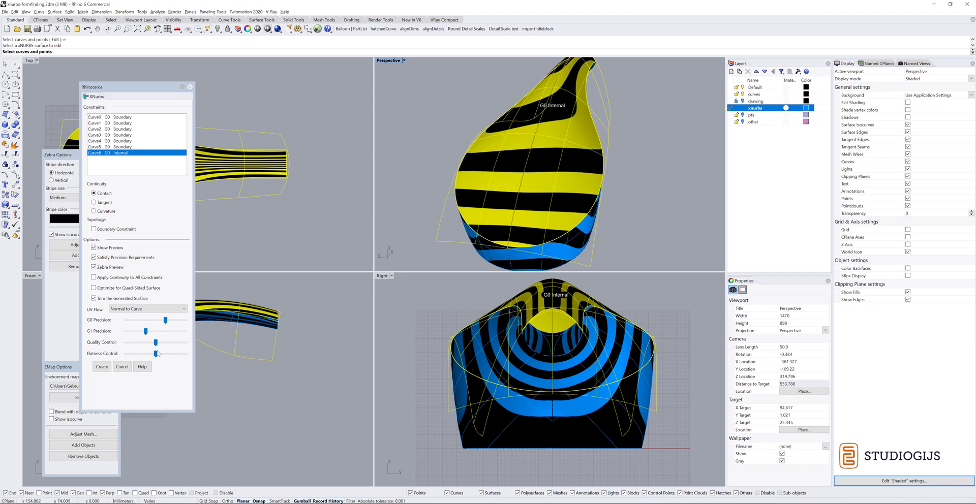
mouse_move(157, 354)
left_mouse_down()
mouse_move(186, 355)
mouse_move(170, 355)
left_mouse_up()
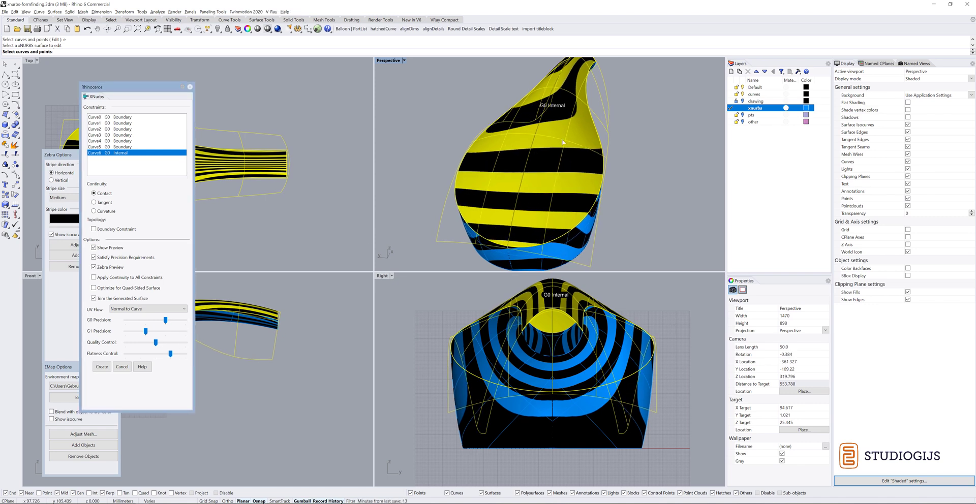
- Regenerate the edited top surface and add all body surfaces to the zebra analysis
right_click_drag(568, 143, 468, 182)
left_click(102, 367)
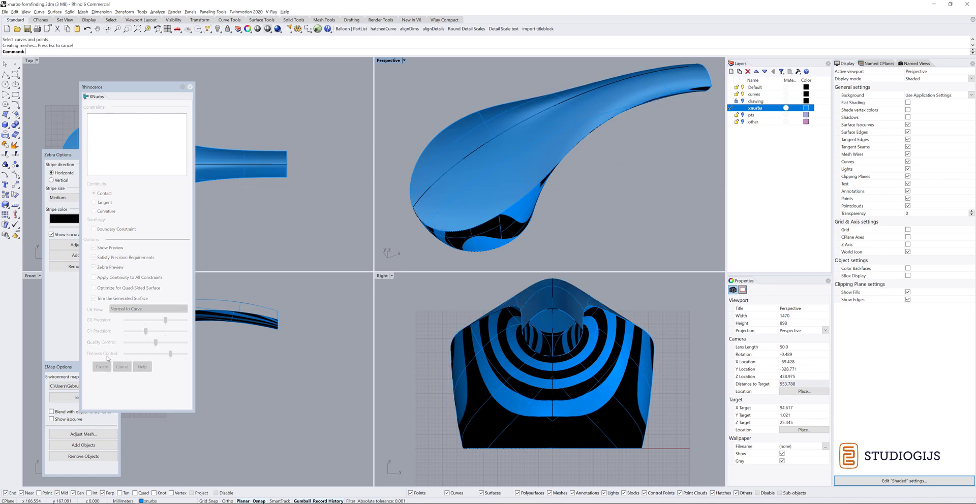
right_click_drag(593, 124, 578, 113)
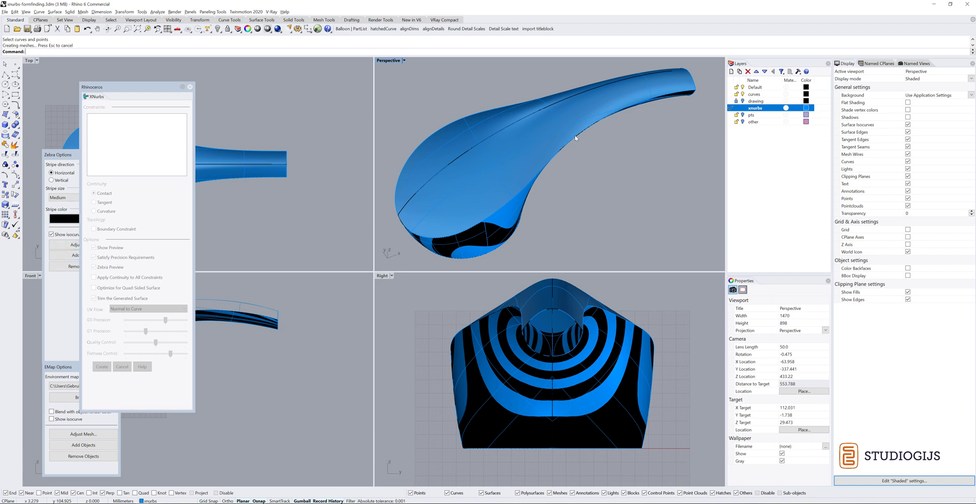
key("ctrl+a")
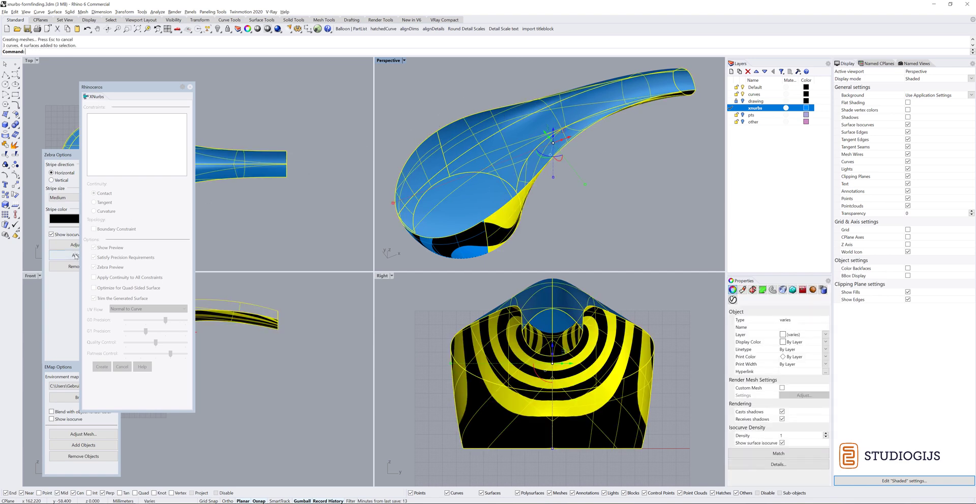
left_click(76, 255)
right_click_drag(584, 137, 629, 138)
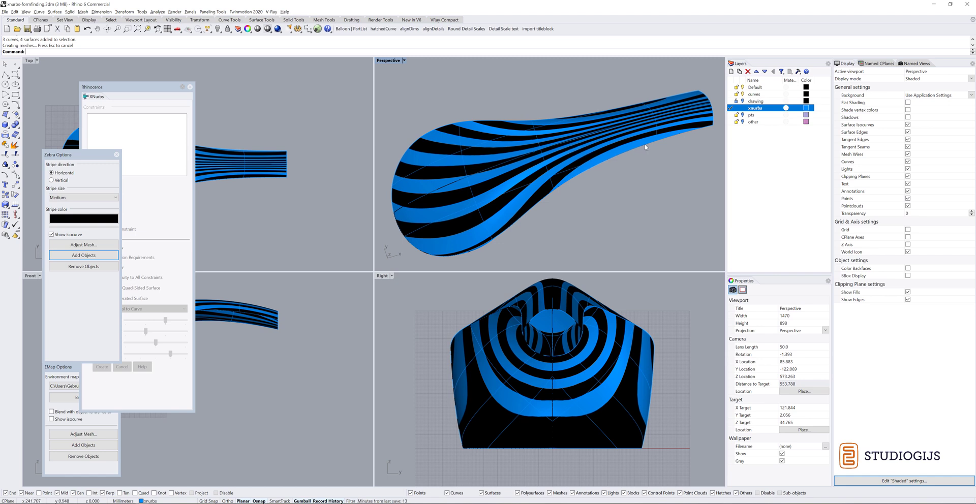
- Inspect the stripes on the handle from above and show the points on the pts layer
right_click_drag(646, 140, 675, 96)
scroll(655, 110, "up", 3)
scroll(597, 97, "up", 3)
mouse_move(594, 107)
right_mouse_down("shift")
mouse_move(591, 129)
mouse_move(610, 125)
mouse_move(587, 103)
right_mouse_up("shift")
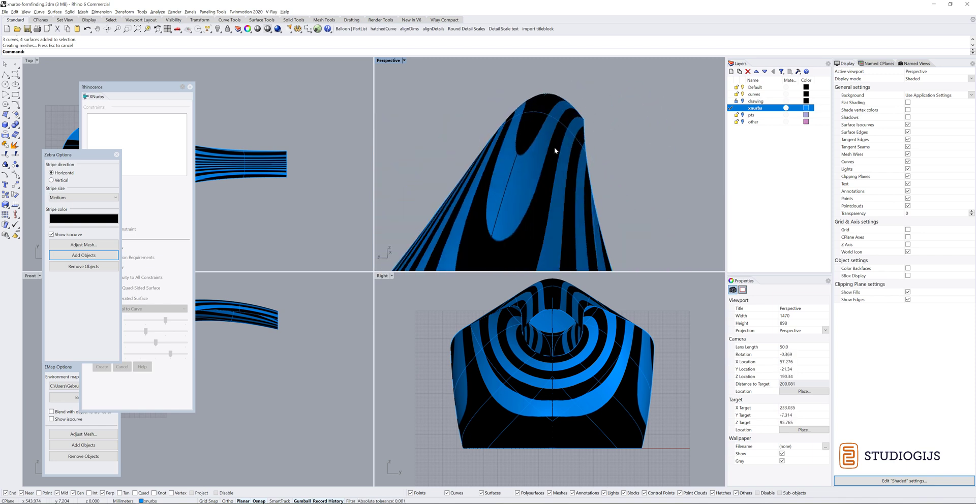
left_click(743, 116)
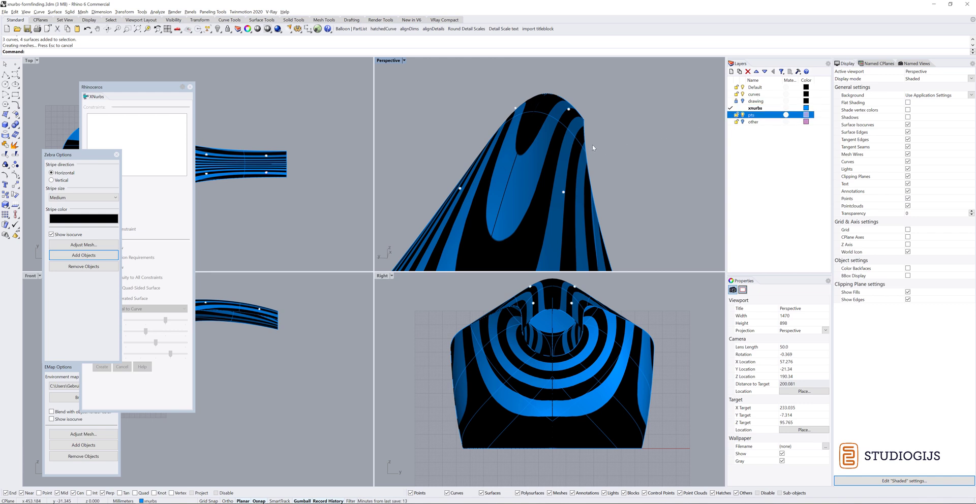
- Move the near side's pair of handle points slightly upward and deselect them
right_click_drag(590, 136, 583, 116)
left_click_drag(461, 92, 520, 172)
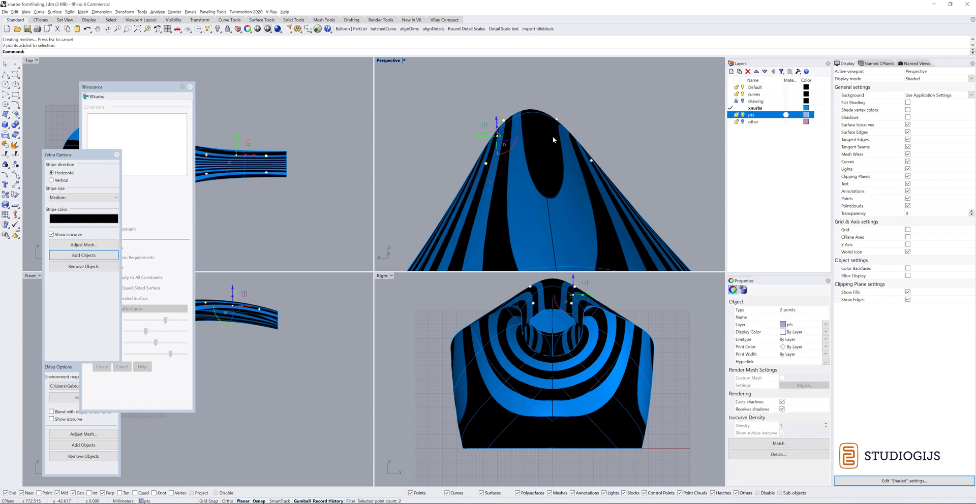
left_click_drag(551, 93, 614, 175)
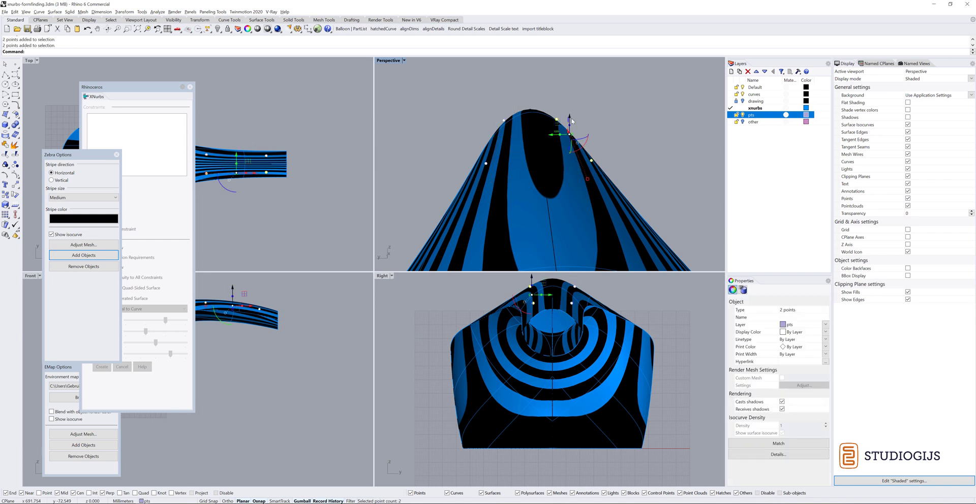
left_click_drag(570, 121, 618, 138)
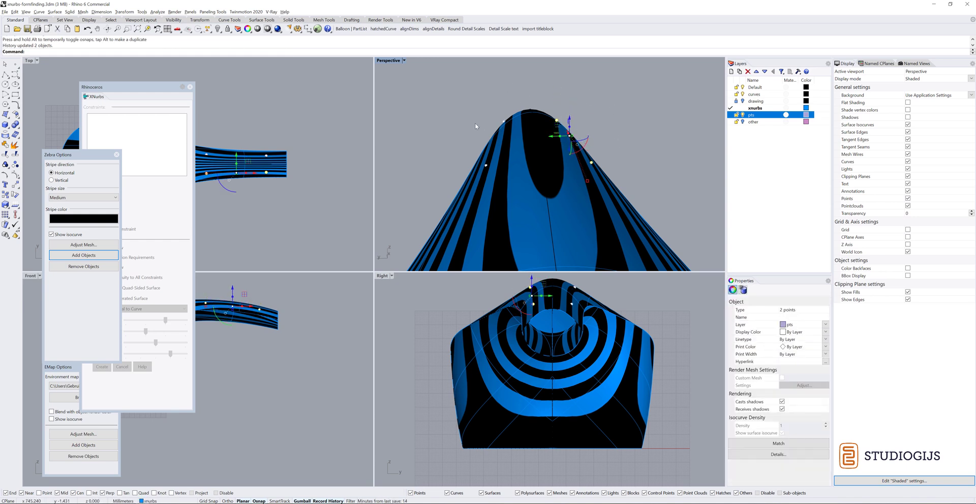
right_click_drag(640, 136, 621, 133)
left_click(622, 133)
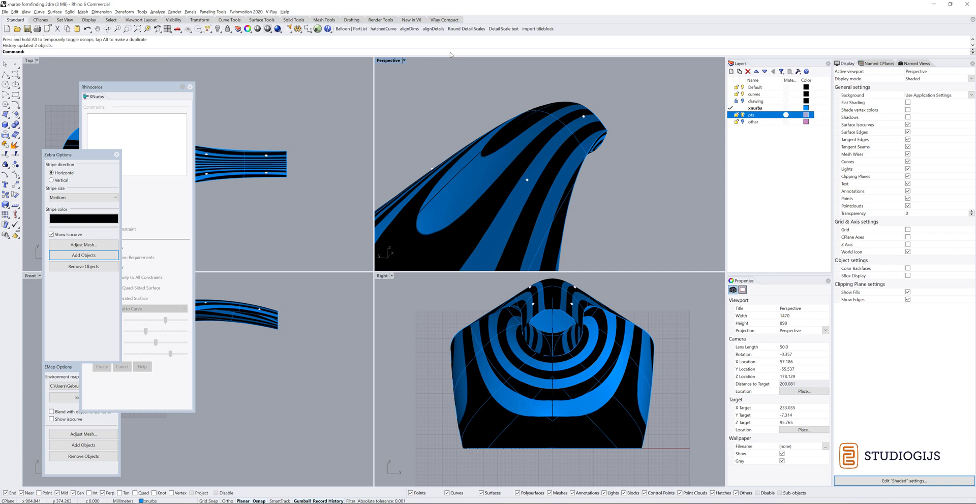
- Reopen the top surface for XNurbs editing and add the four handle points as internal Contact constraints
type("XNurbs")
key("Return")
type("e")
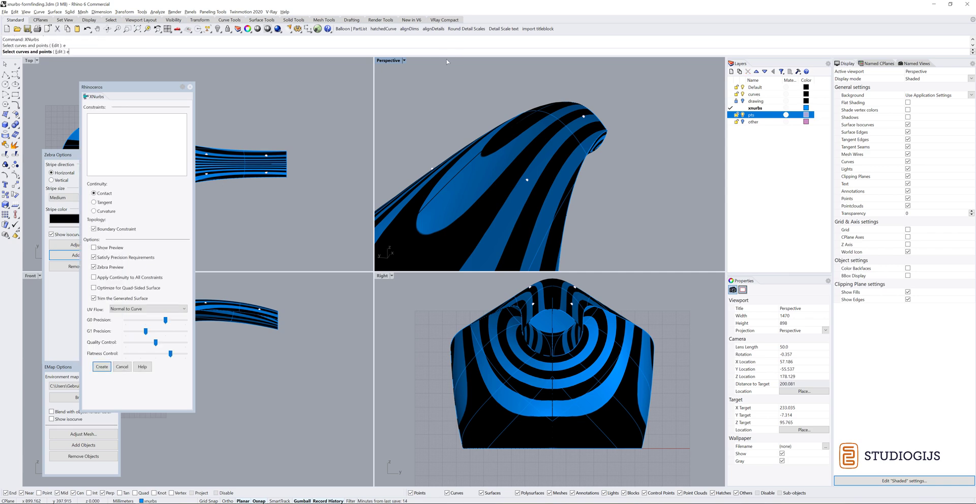
key("Return")
left_click(551, 167)
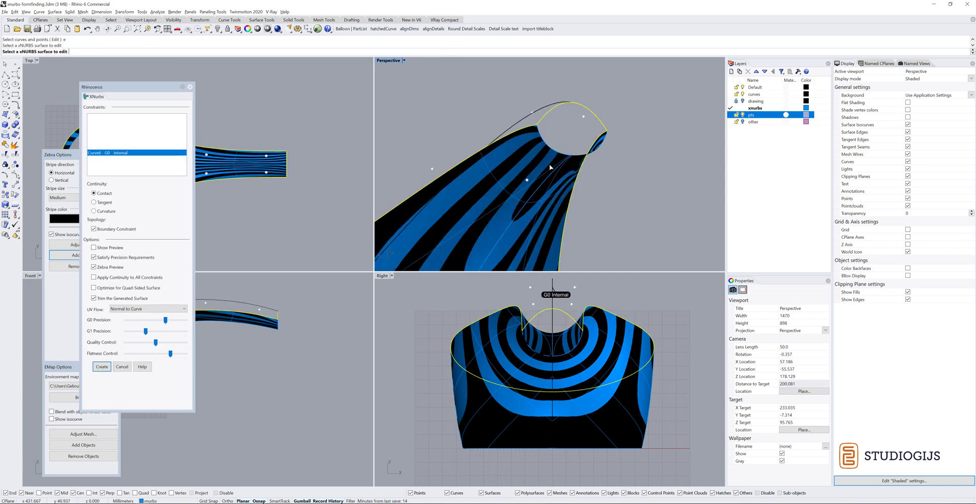
left_click(528, 181)
left_click(584, 120)
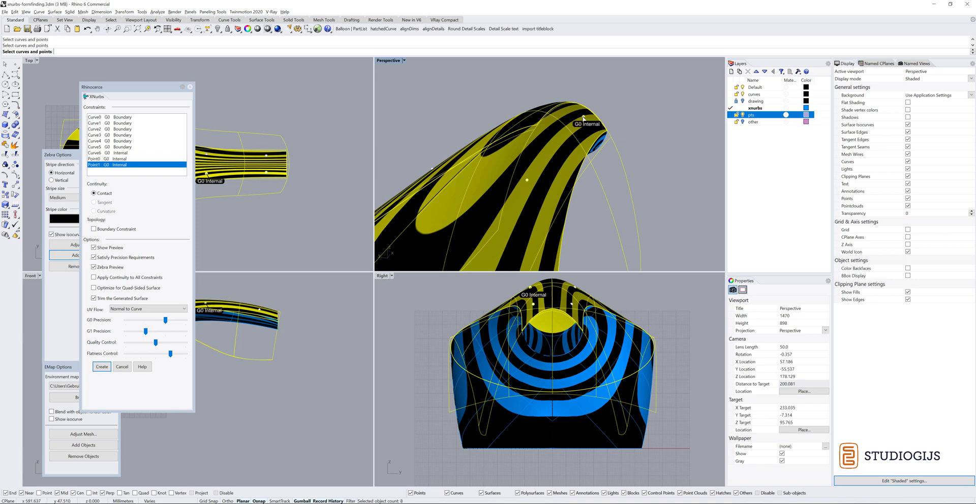
right_click_drag(583, 120, 492, 173)
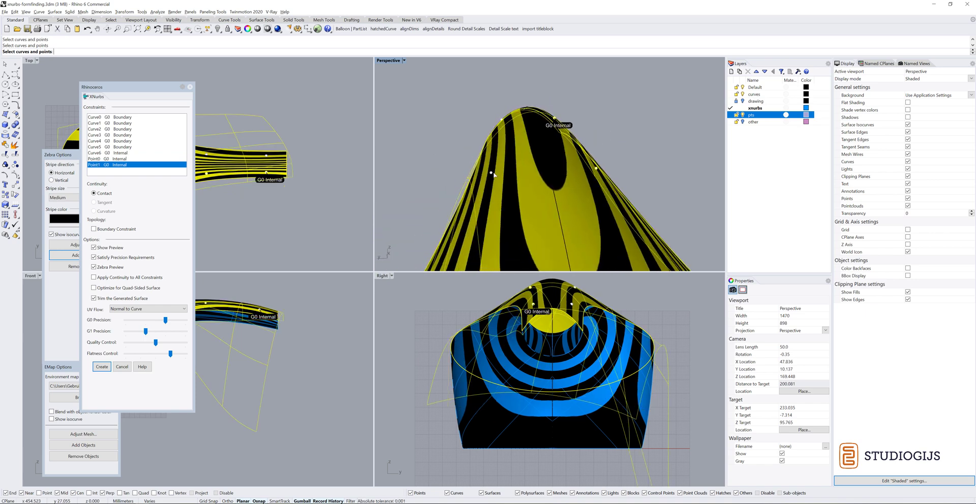
left_click(492, 173)
left_click(503, 121)
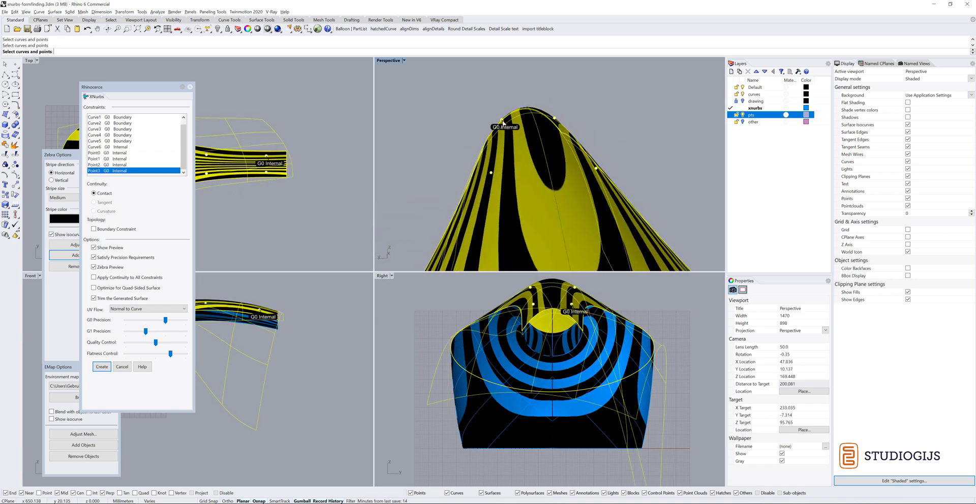
- Regenerate the top surface with the point constraints and add it to the zebra analysis
right_click_drag(616, 125, 585, 115)
scroll(585, 115, "up", 5)
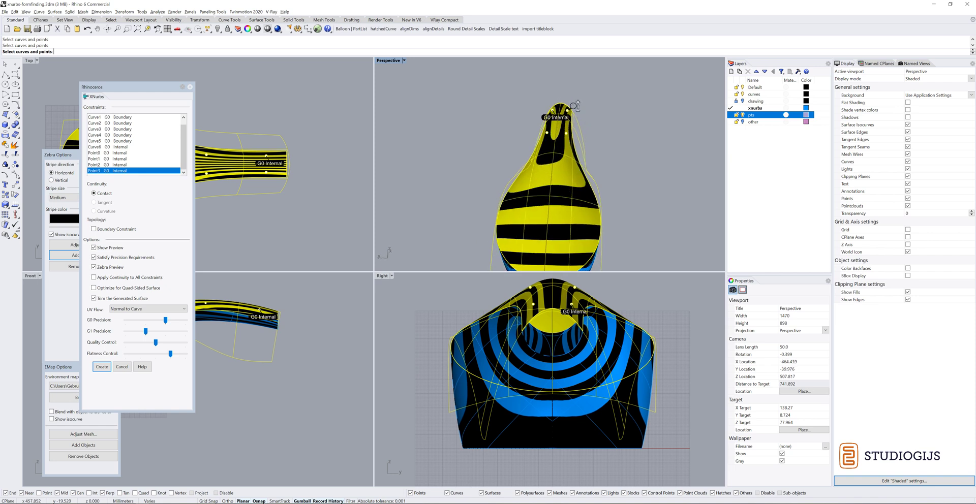
left_click(102, 366)
right_click_drag(576, 143, 562, 143)
left_click(542, 198)
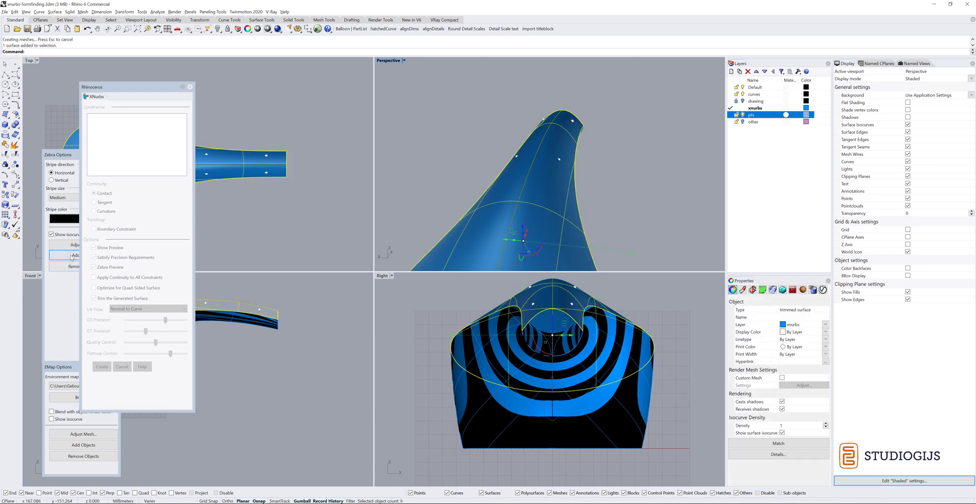
left_click(633, 136)
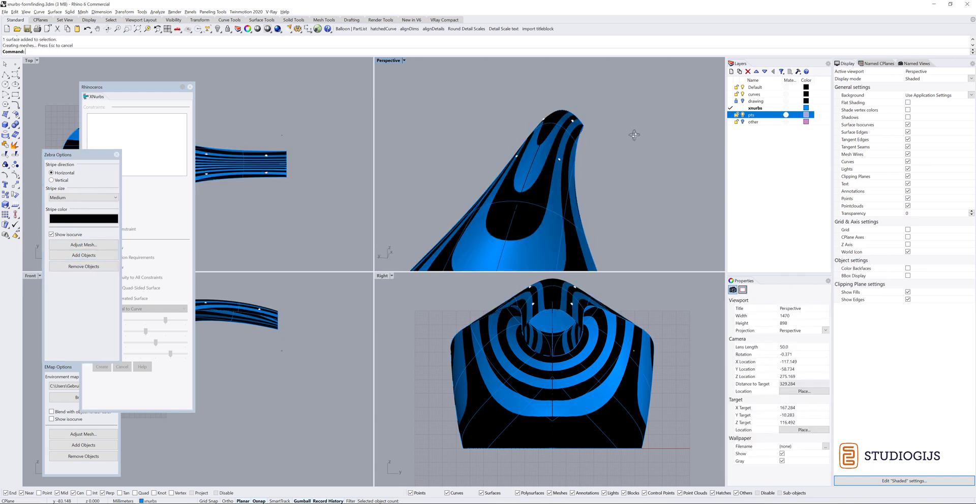
- Select the near side's pair of handle points and nudge them in 0.2 mm increments to reshape the top surface through history
right_click_drag(633, 135, 583, 145)
left_click(579, 145)
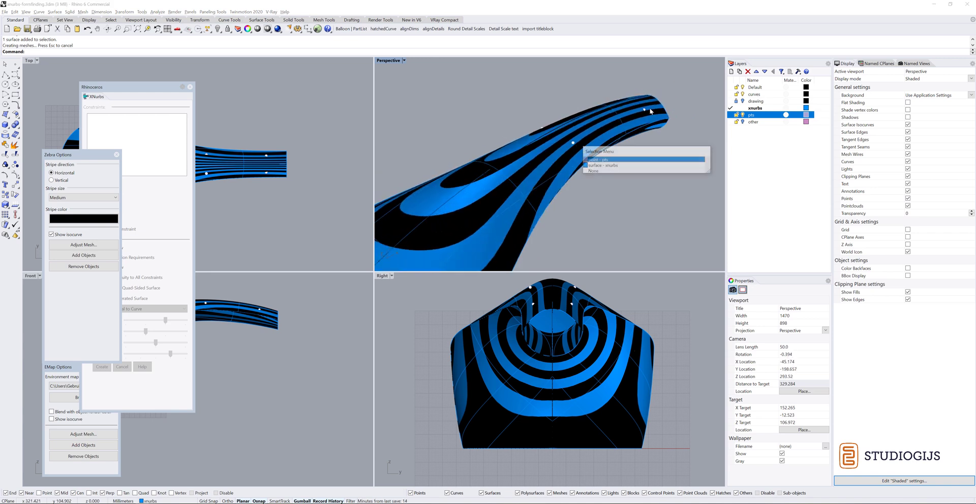
left_click(645, 112)
left_click(645, 111, "shift")
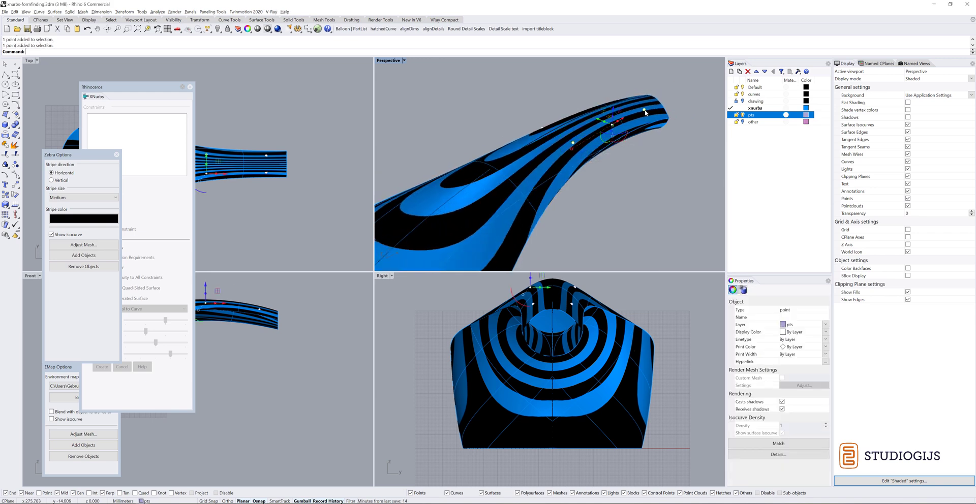
right_click_drag(613, 154, 617, 128)
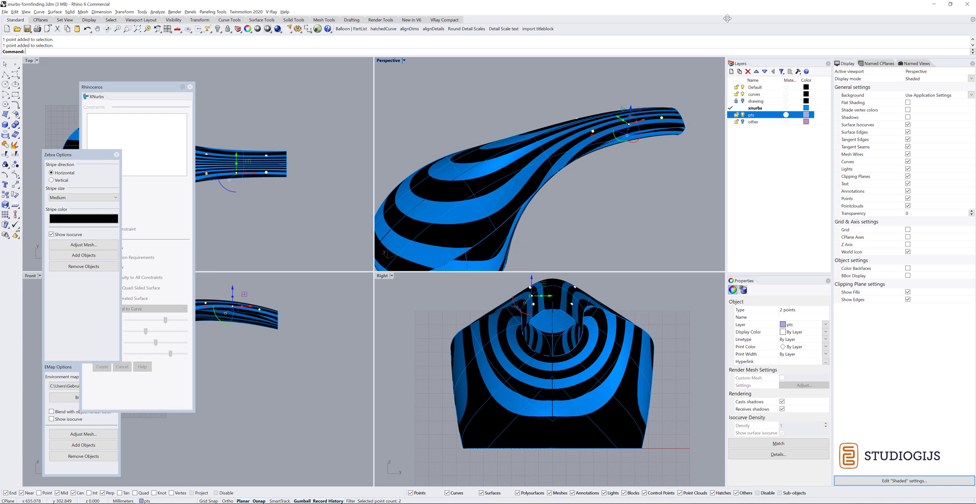
key("alt+Up")
key("alt+Up")
key("alt+Up")
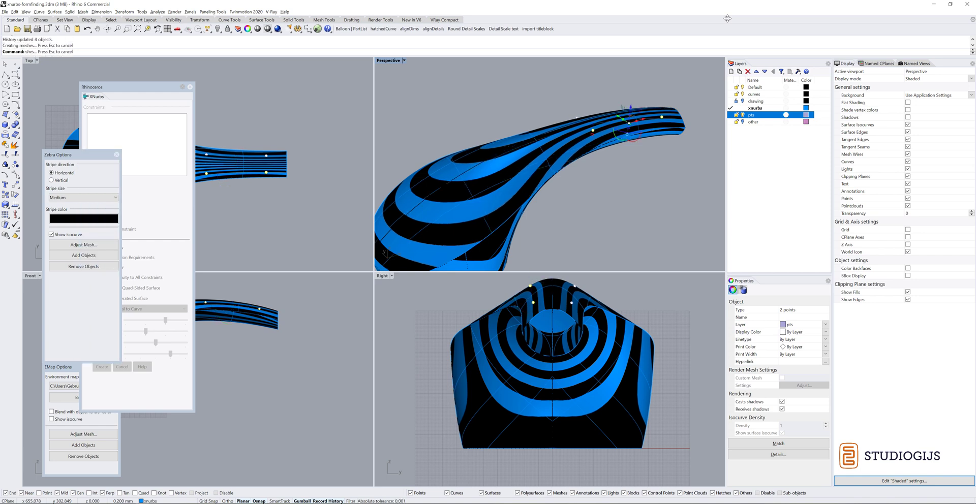
key("alt+Up")
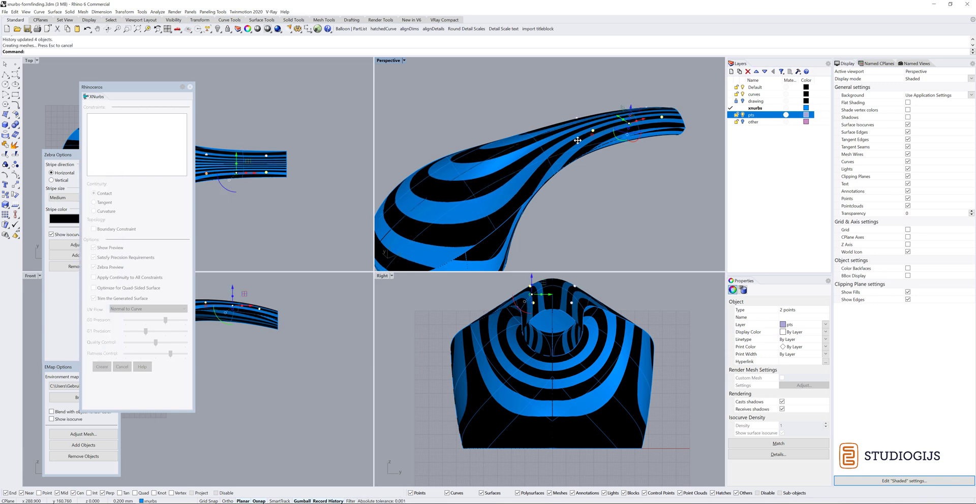
- Inspect the updated zebra stripes from the brush head and from the handle end, and deselect the two handle points
mouse_move(578, 141)
right_mouse_down()
mouse_move(631, 126)
mouse_move(566, 158)
mouse_move(572, 116)
mouse_move(564, 141)
right_mouse_up()
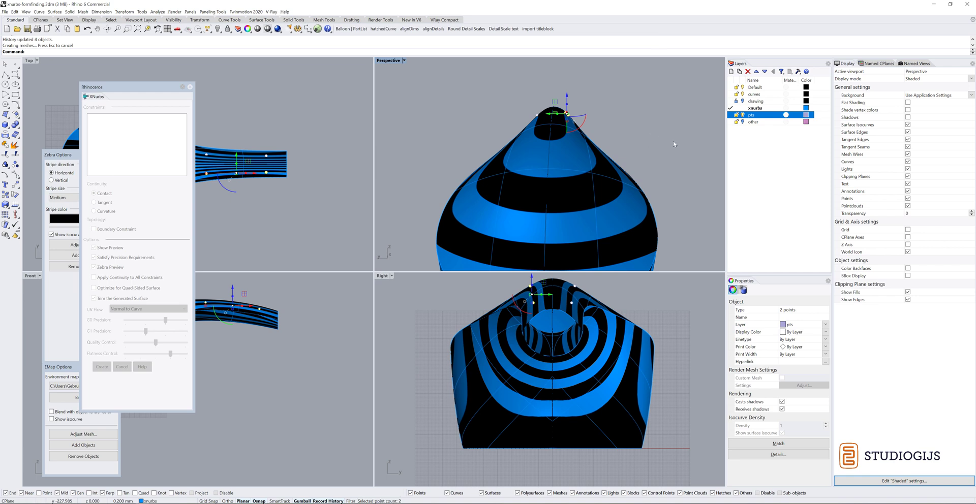
right_click_drag(673, 144, 546, 160)
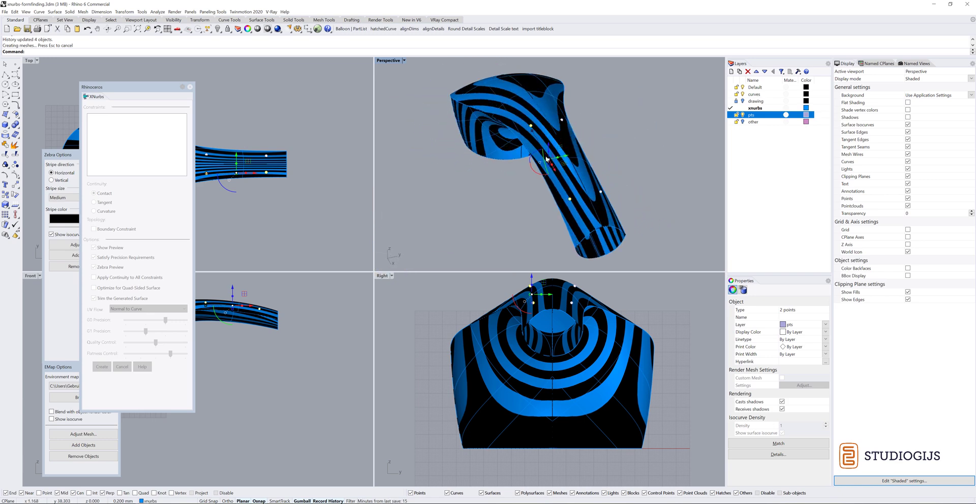
left_click(607, 151)
right_click_drag(617, 151, 619, 158)
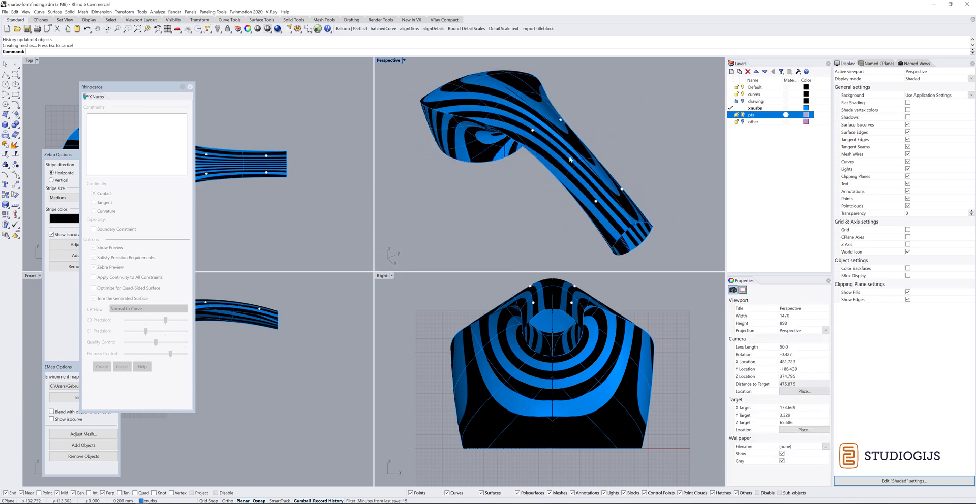